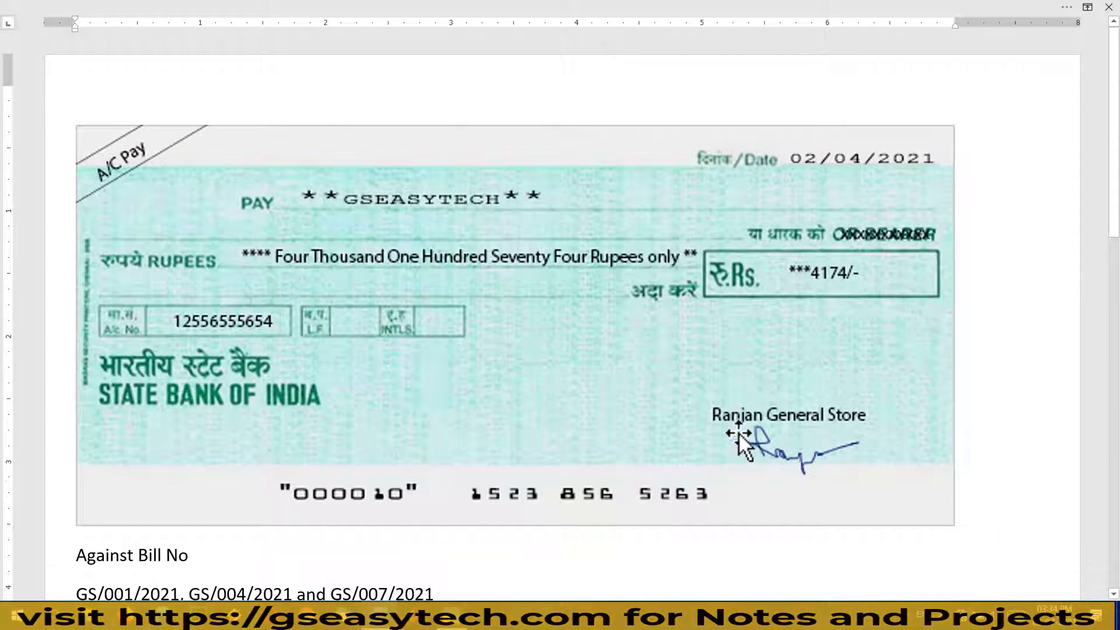
# Review the cheque's Against Bill No note, 4174 amount and bill numbers in Word
pyautogui.scroll(-8, 720, 366)
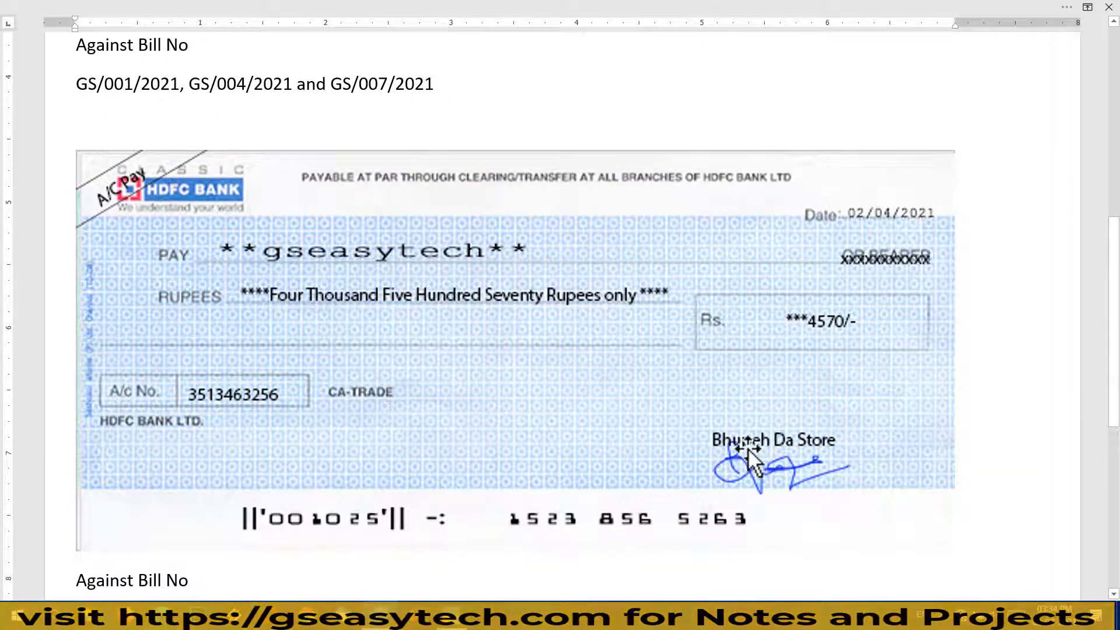
pyautogui.scroll(8, 784, 431)
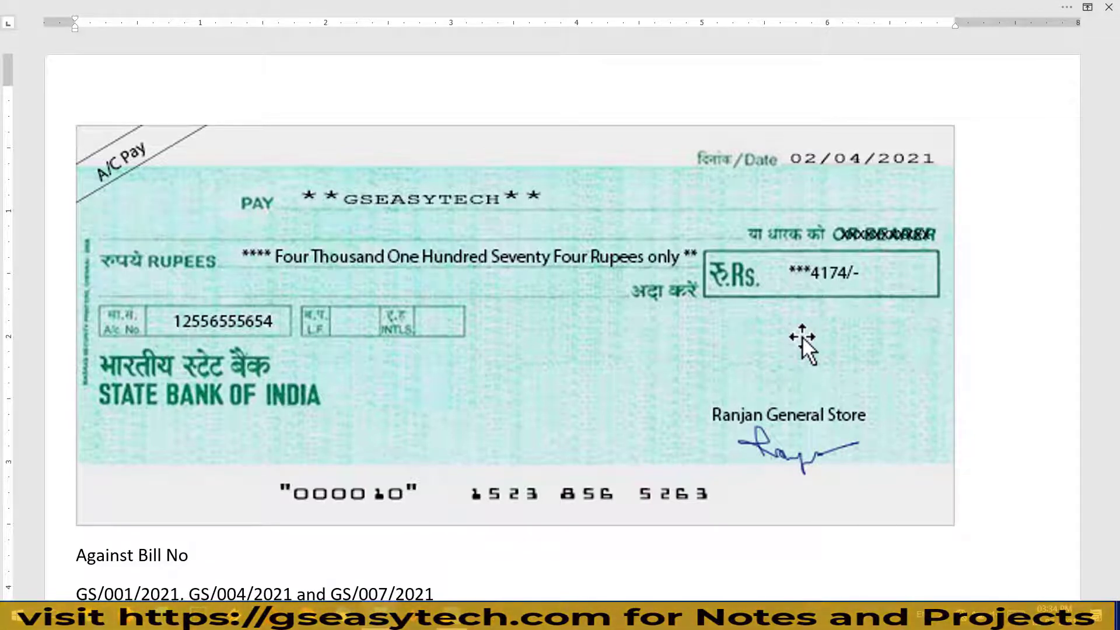
pyautogui.scroll(-3, 796, 337)
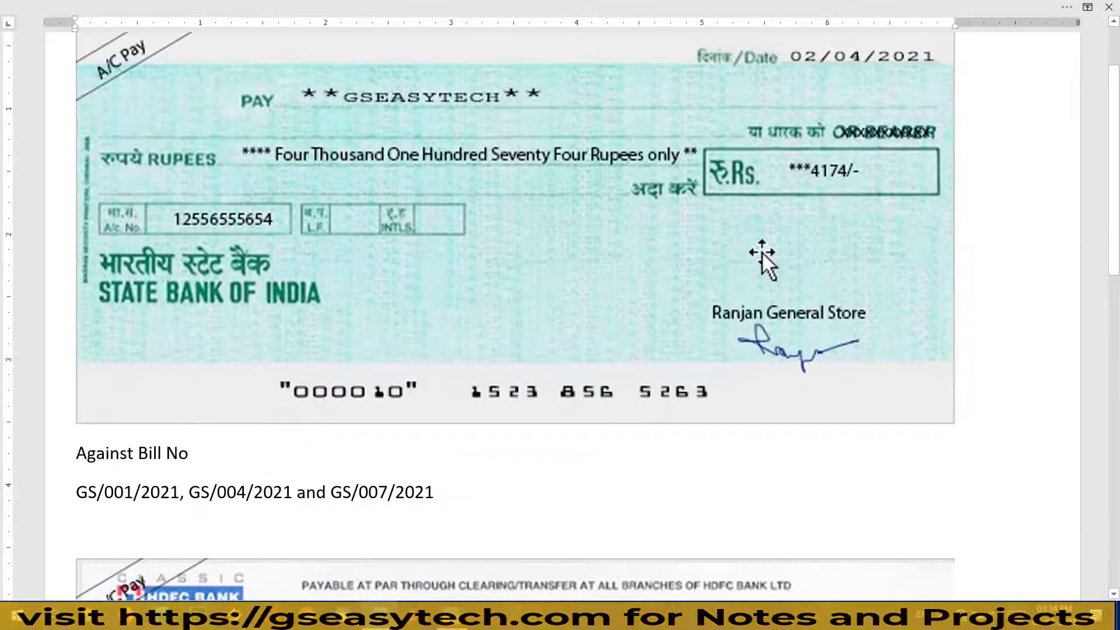
pyautogui.scroll(3, 747, 271)
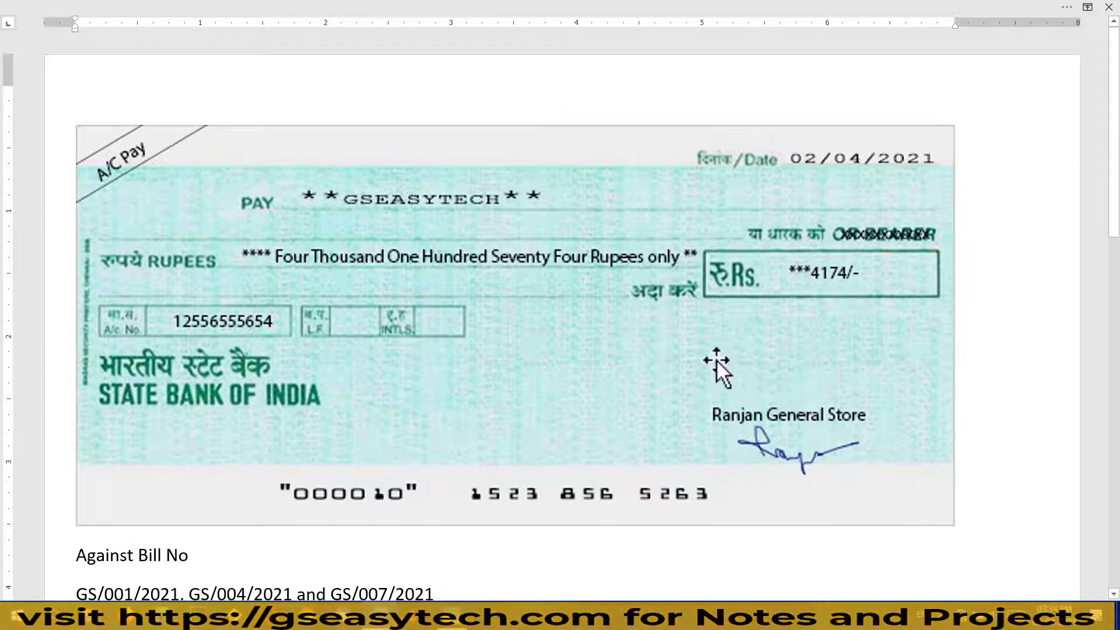
pyautogui.scroll(-3, 655, 350)
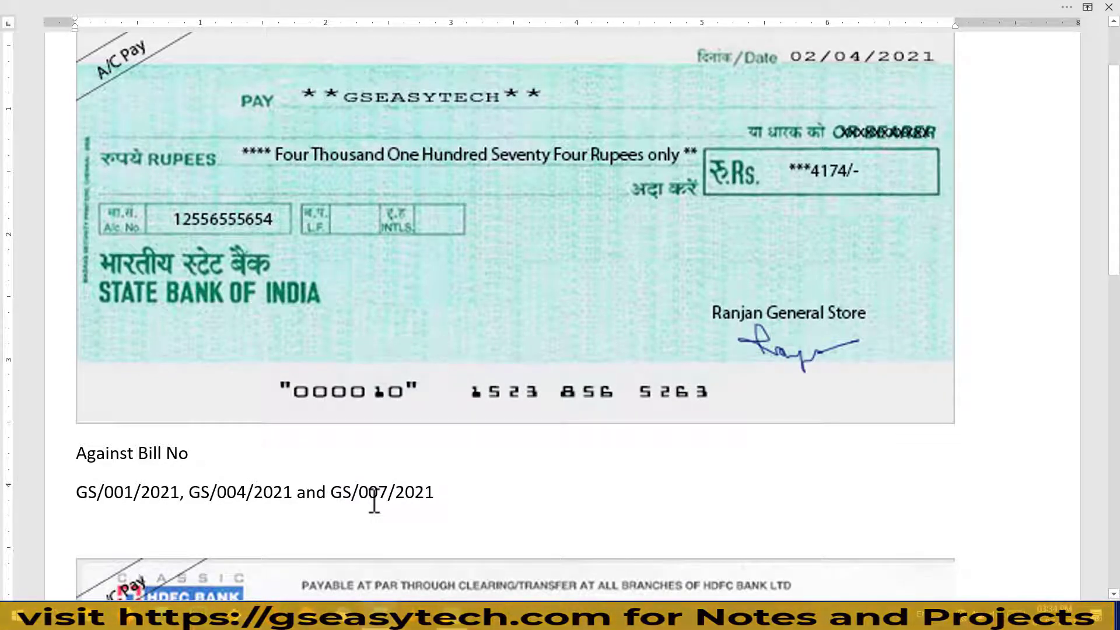
pyautogui.moveTo(51, 433)
pyautogui.mouseDown()
pyautogui.moveTo(415, 505)
pyautogui.moveTo(481, 507)
pyautogui.mouseUp()
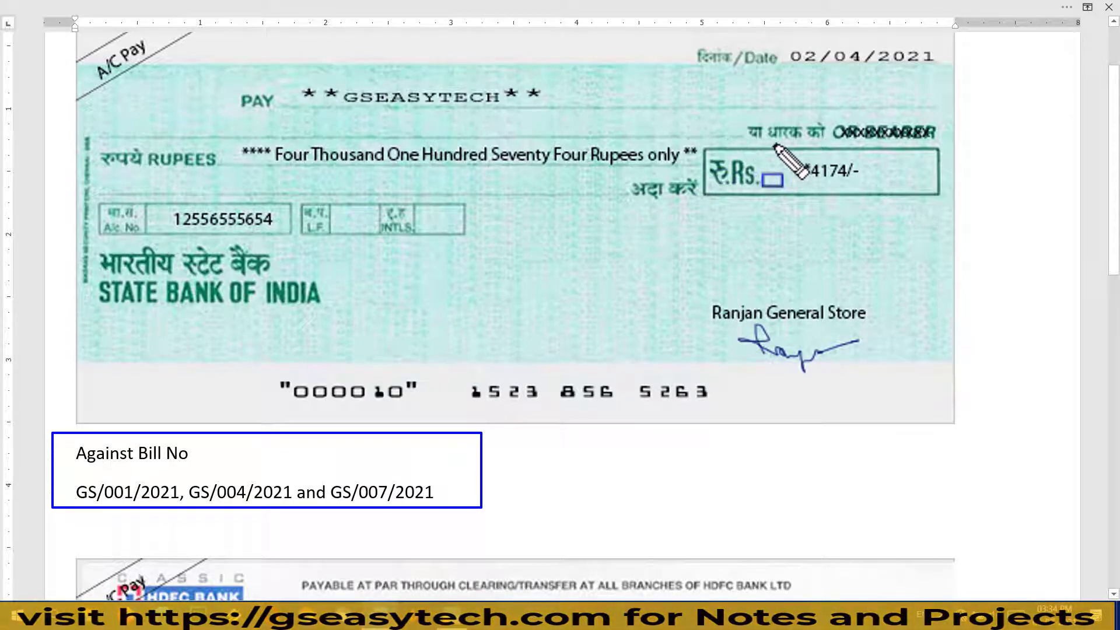
pyautogui.moveTo(772, 144); pyautogui.dragTo(878, 187)
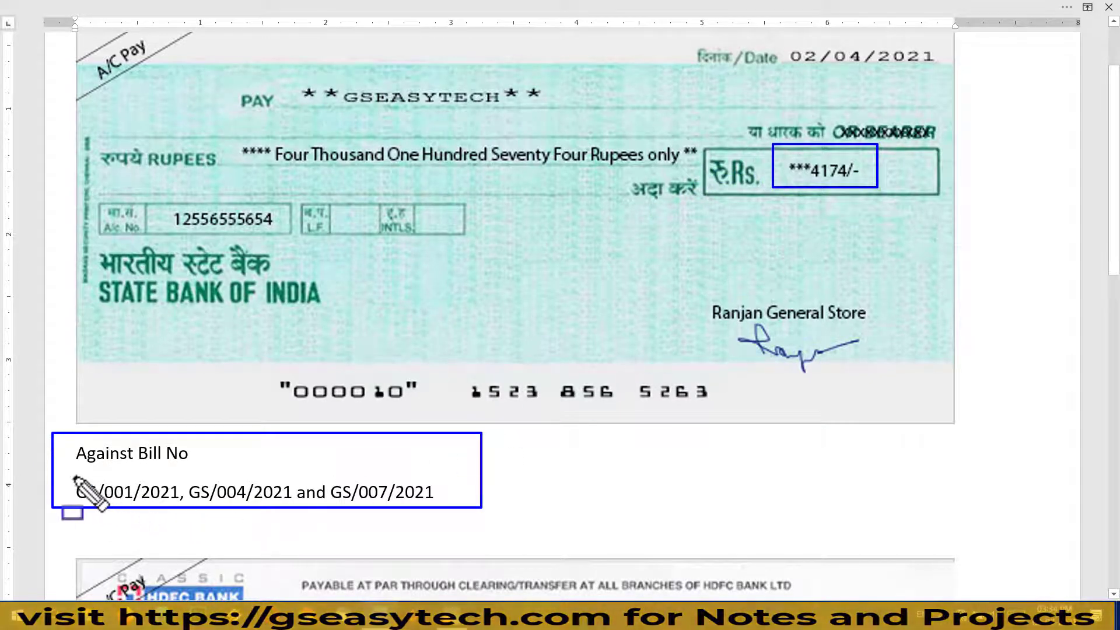
pyautogui.moveTo(72, 476); pyautogui.dragTo(464, 510)
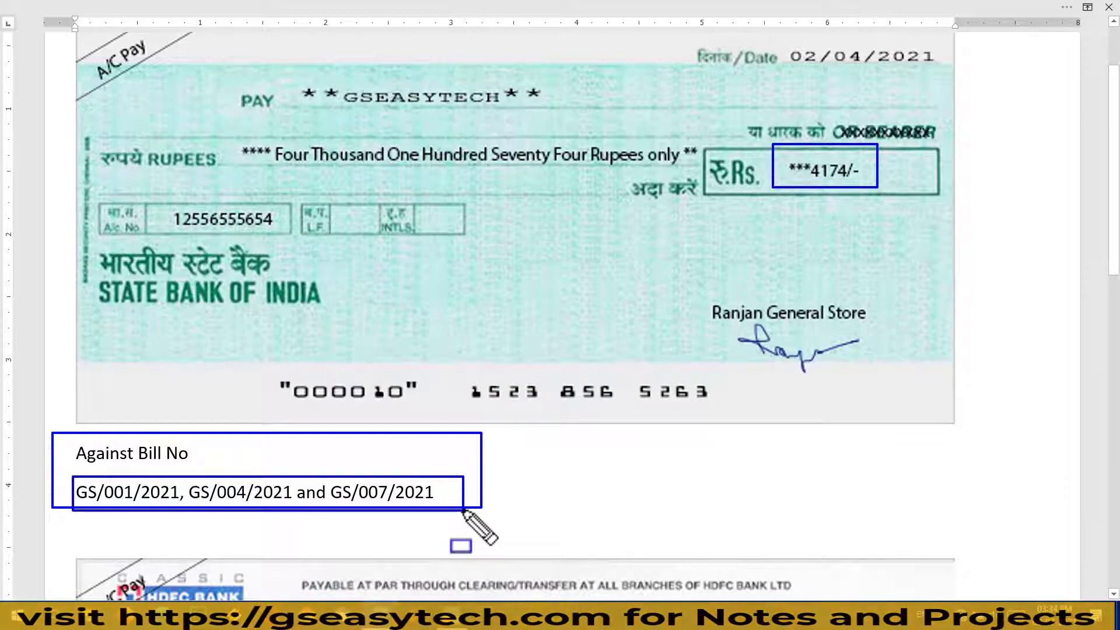
pyautogui.press('Escape')
pyautogui.click(521, 467)
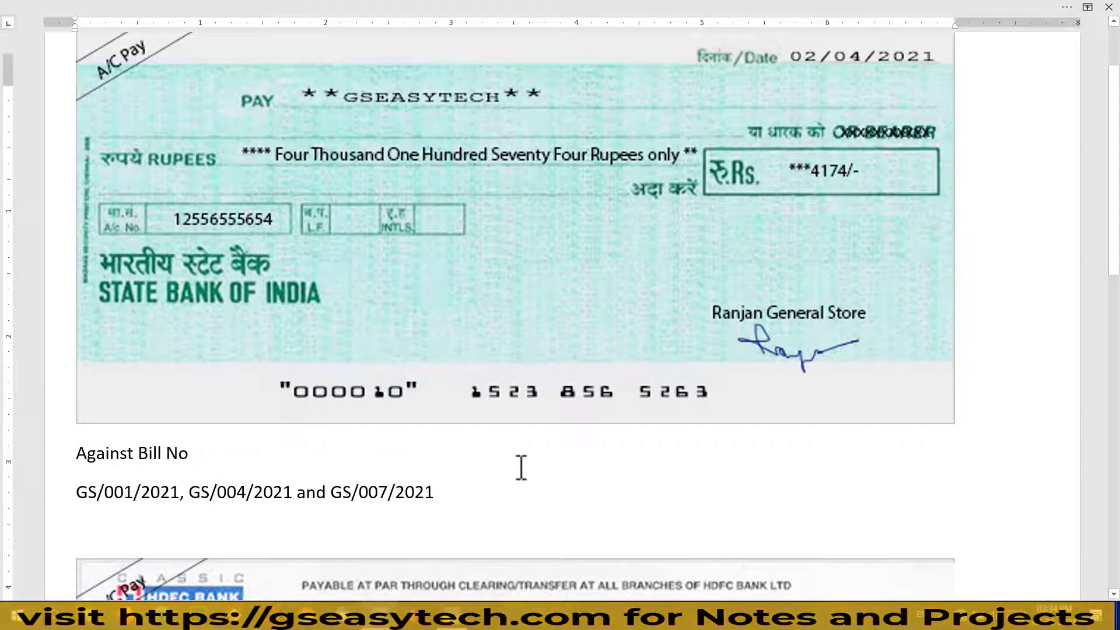
pyautogui.scroll(3, 521, 467)
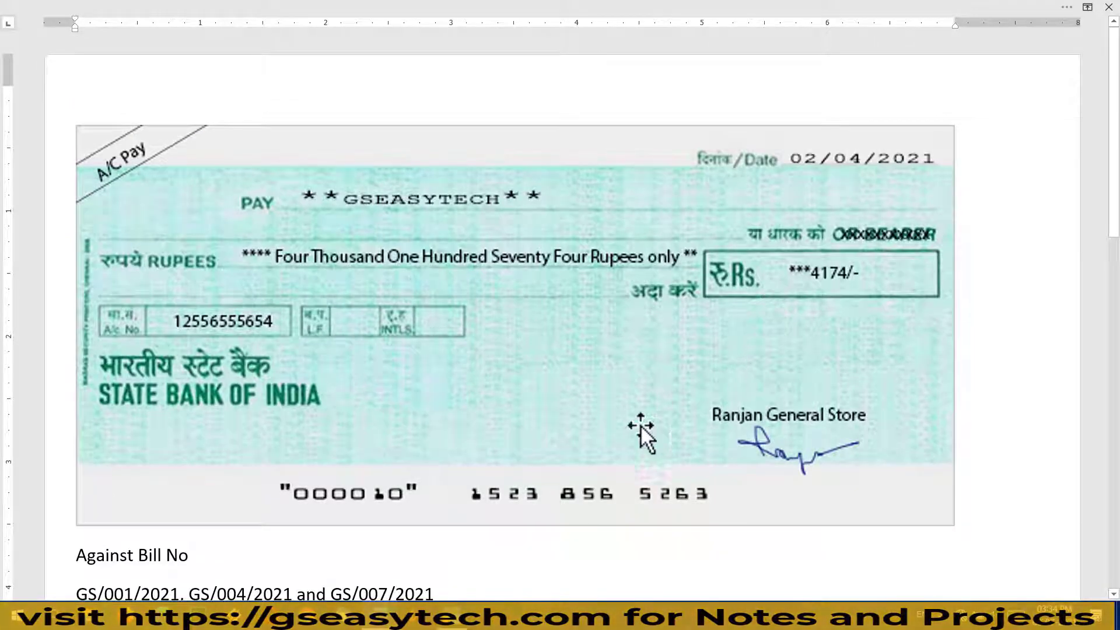
# Show Bills Receivable ledger-wise (Bhupesh Da Store ₹4,570, Ranjan General Store ₹4,174), then return to Word
pyautogui.click(446, 617)
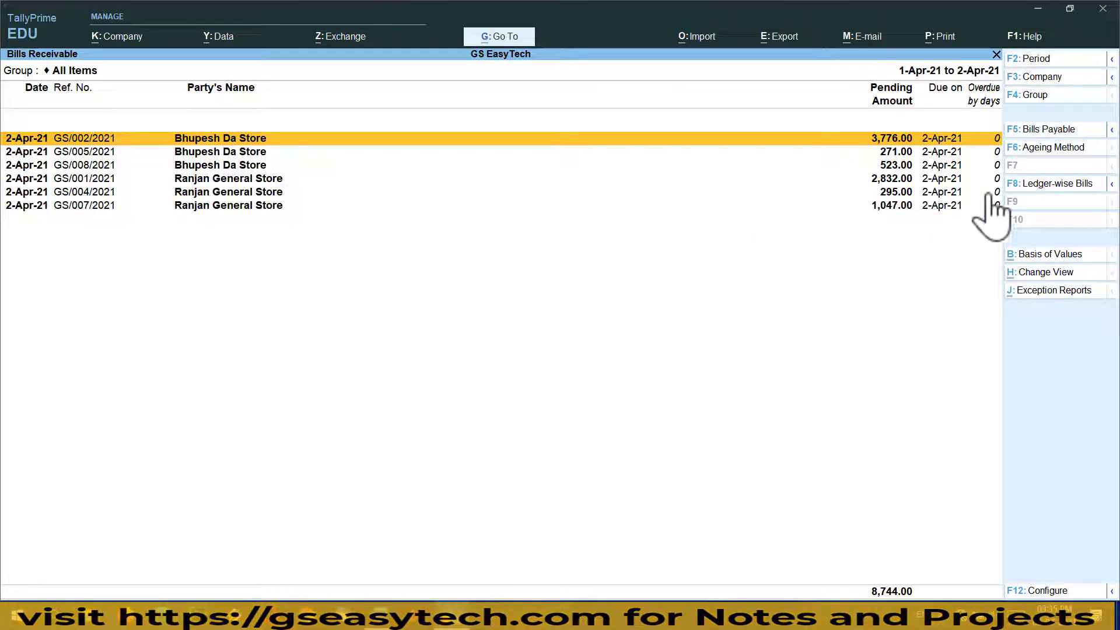
pyautogui.click(1045, 184)
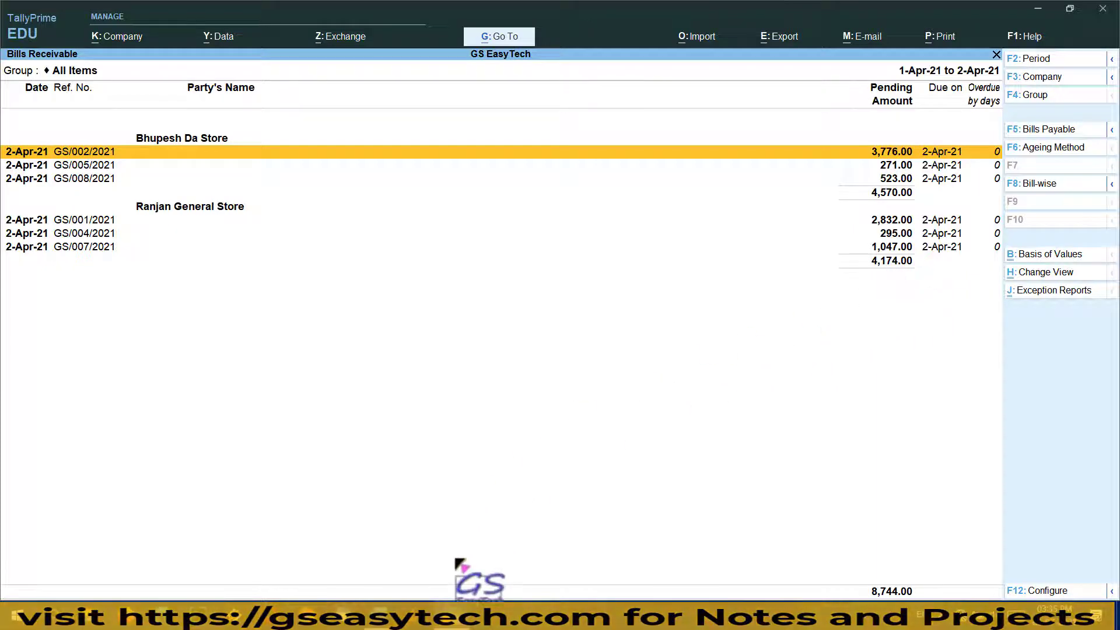
pyautogui.moveTo(373, 616)
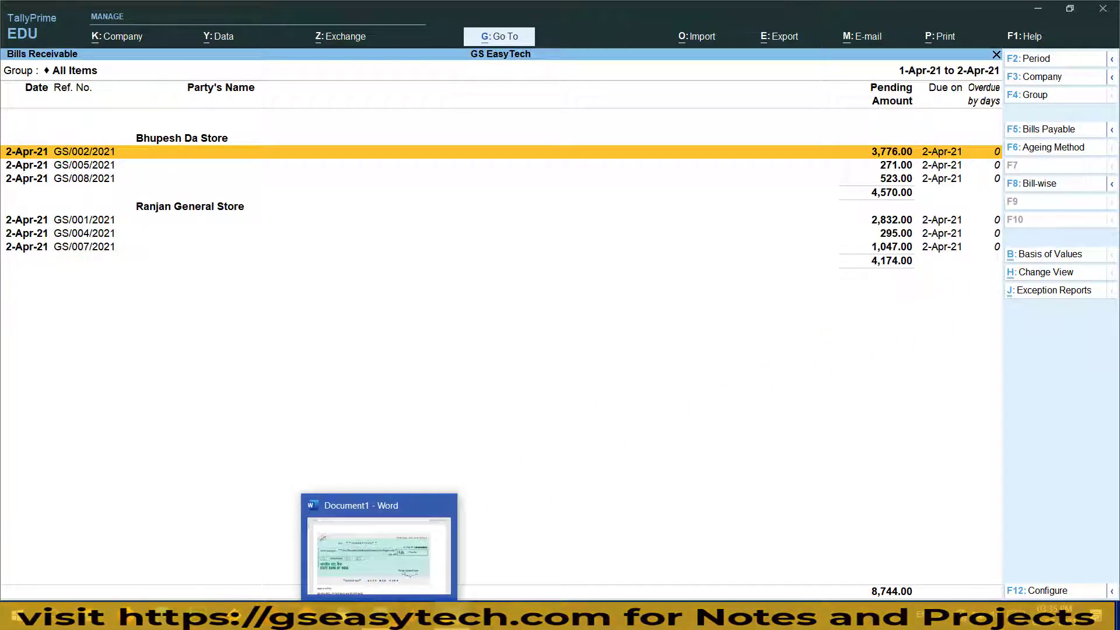
pyautogui.click(361, 537)
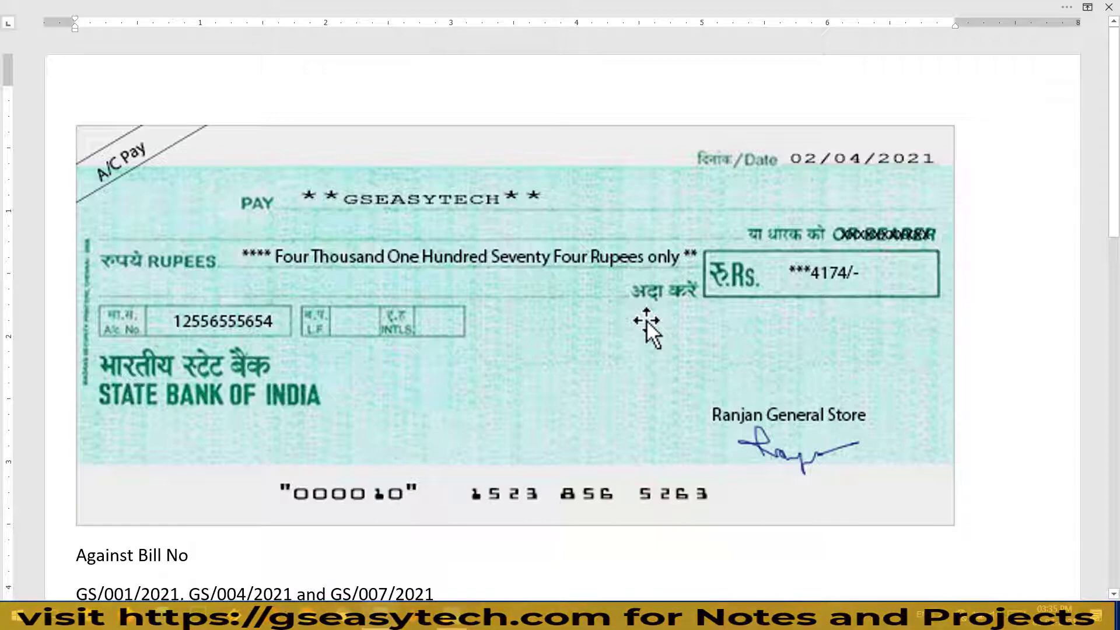
# Compare the HDFC cheque with the party totals, then close Bills Receivable to Gateway of Tally
pyautogui.scroll(-7, 647, 320)
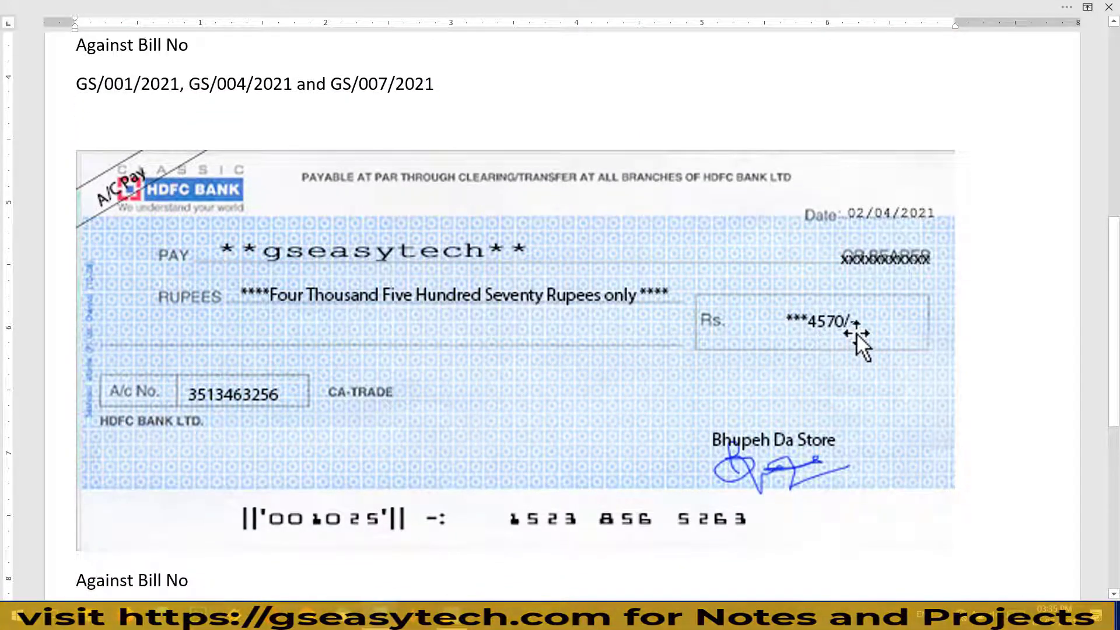
pyautogui.click(452, 616)
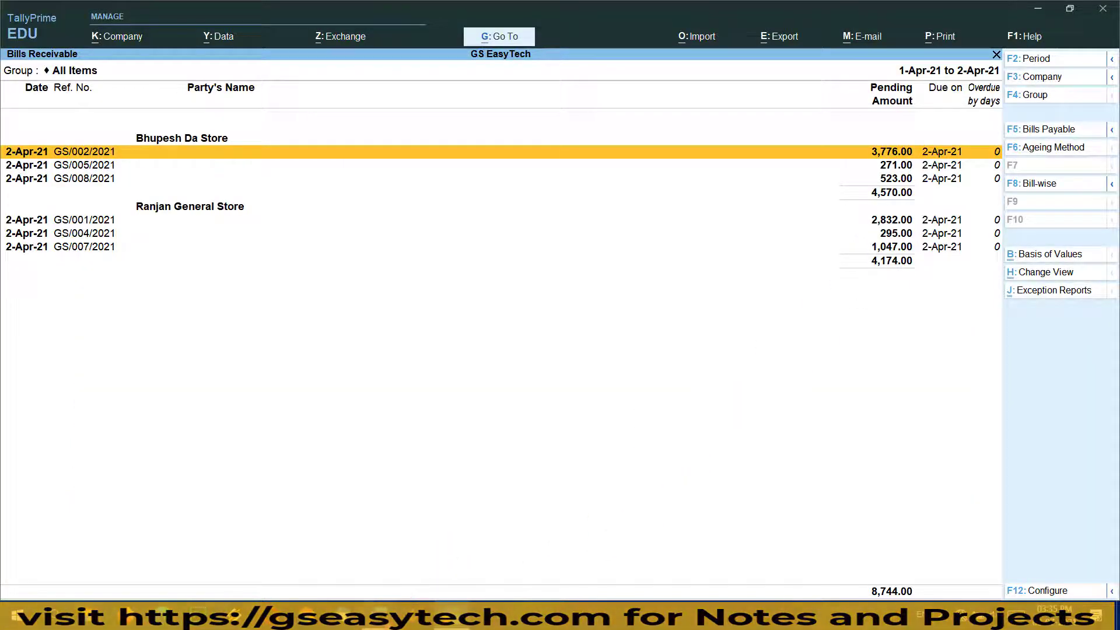
pyautogui.click(381, 616)
pyautogui.scroll(-5, 449, 513)
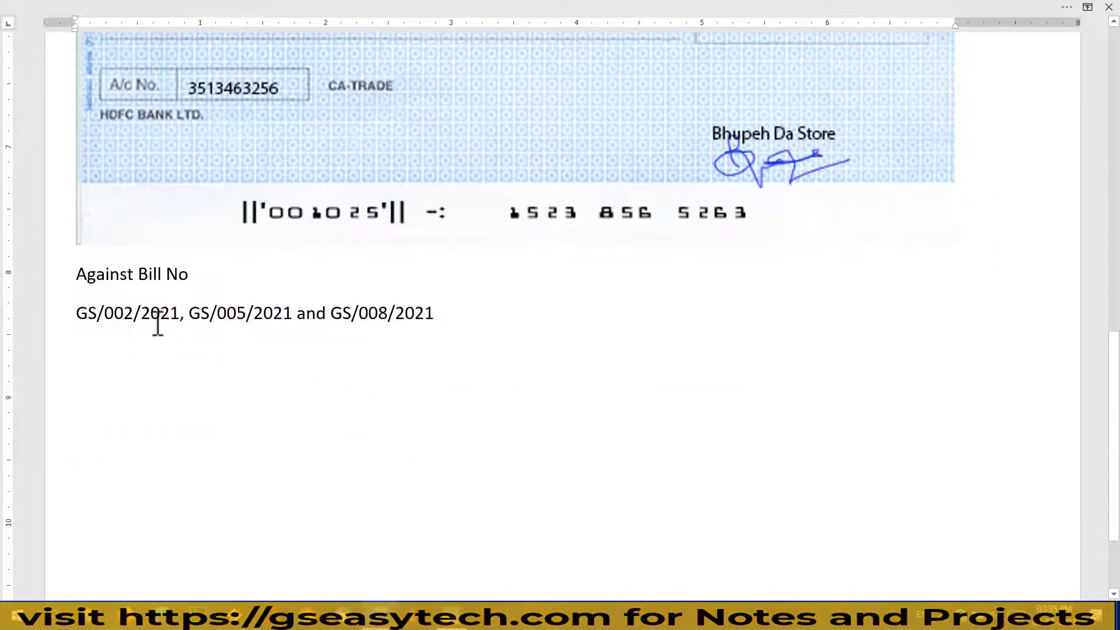
pyautogui.scroll(5, 513, 336)
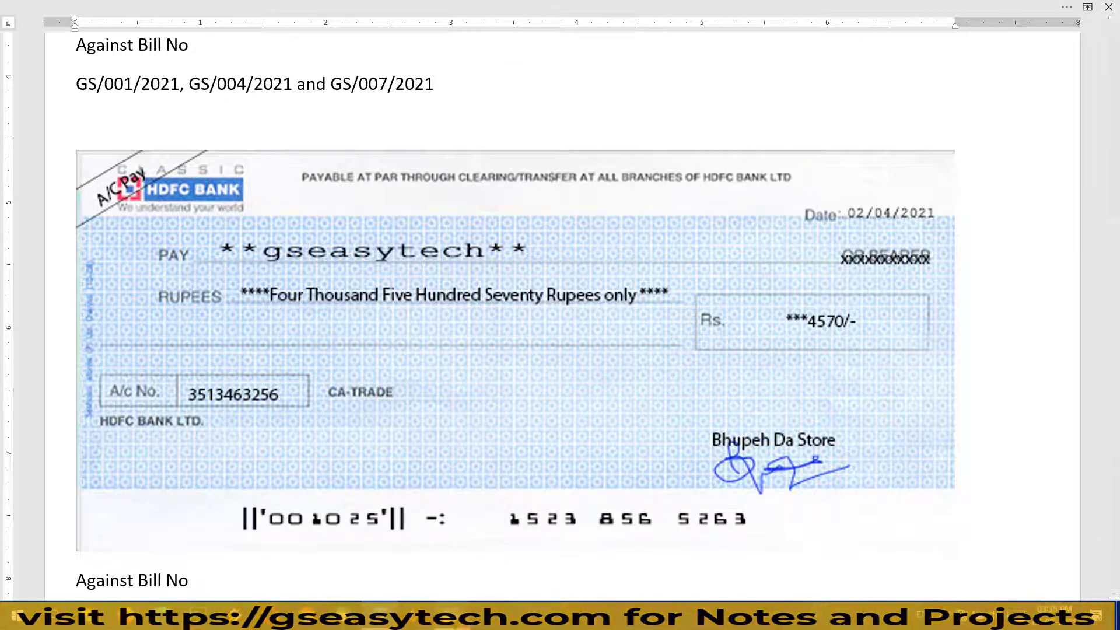
pyautogui.click(452, 616)
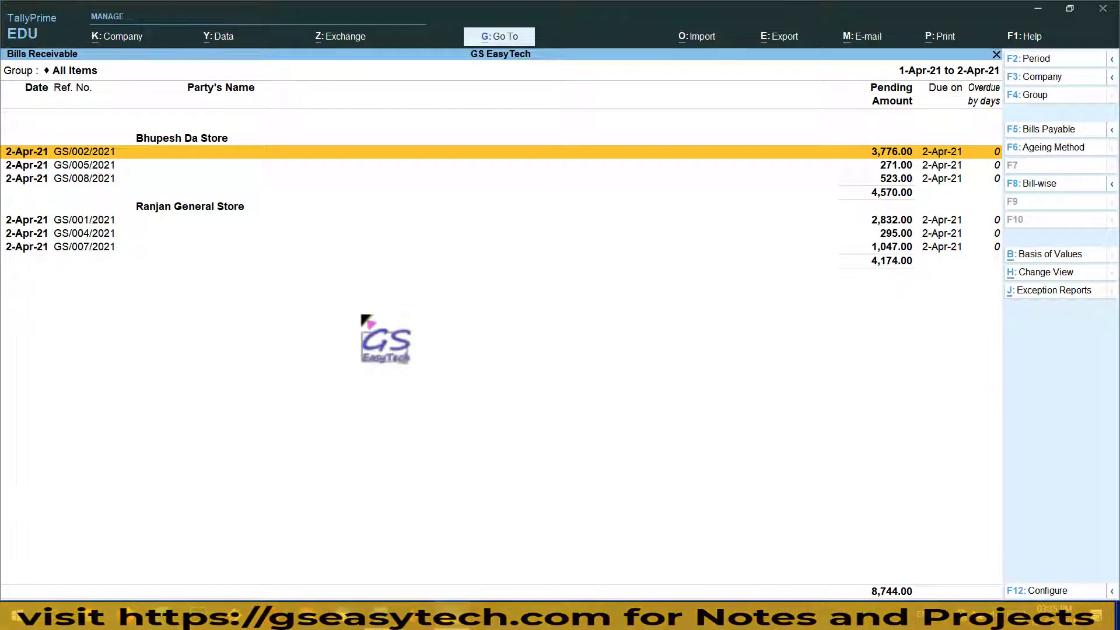
pyautogui.press('Escape')
pyautogui.press('Escape')
pyautogui.press('Escape')
pyautogui.press('Escape')
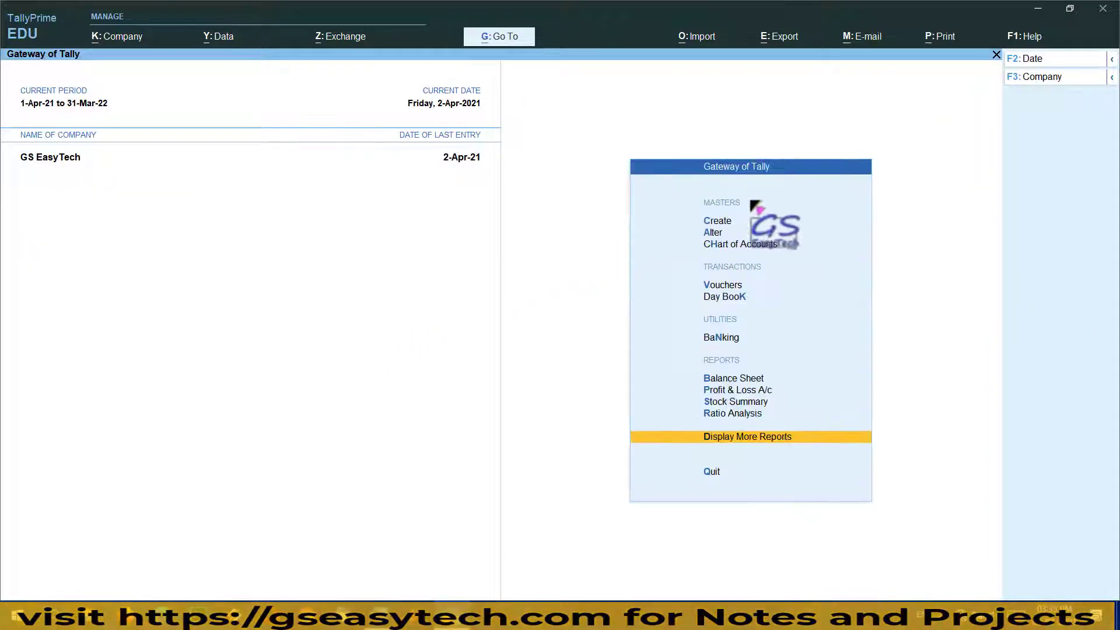
# Open new Receipt voucher No. 1 and choose Create from the ledger list for its credit line
pyautogui.click(722, 287)
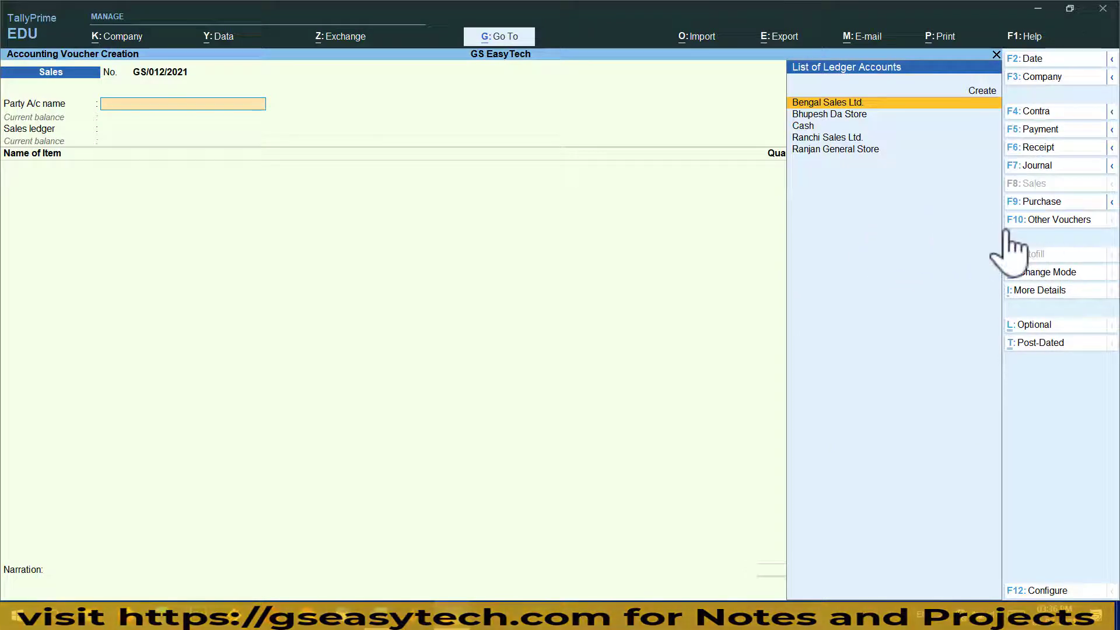
pyautogui.click(1056, 150)
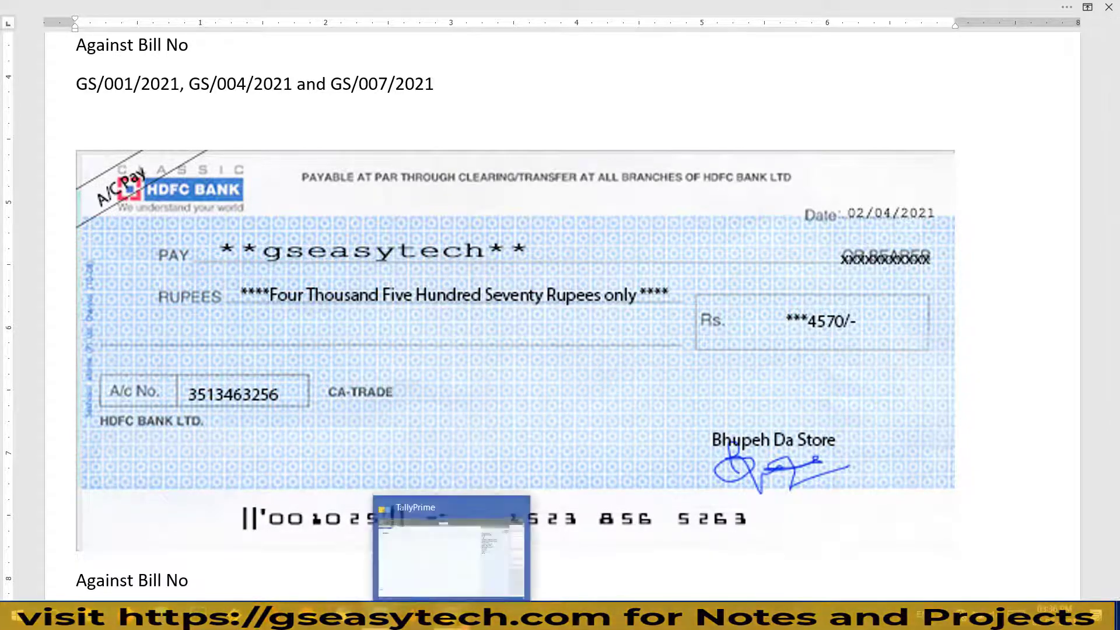
pyautogui.click(451, 616)
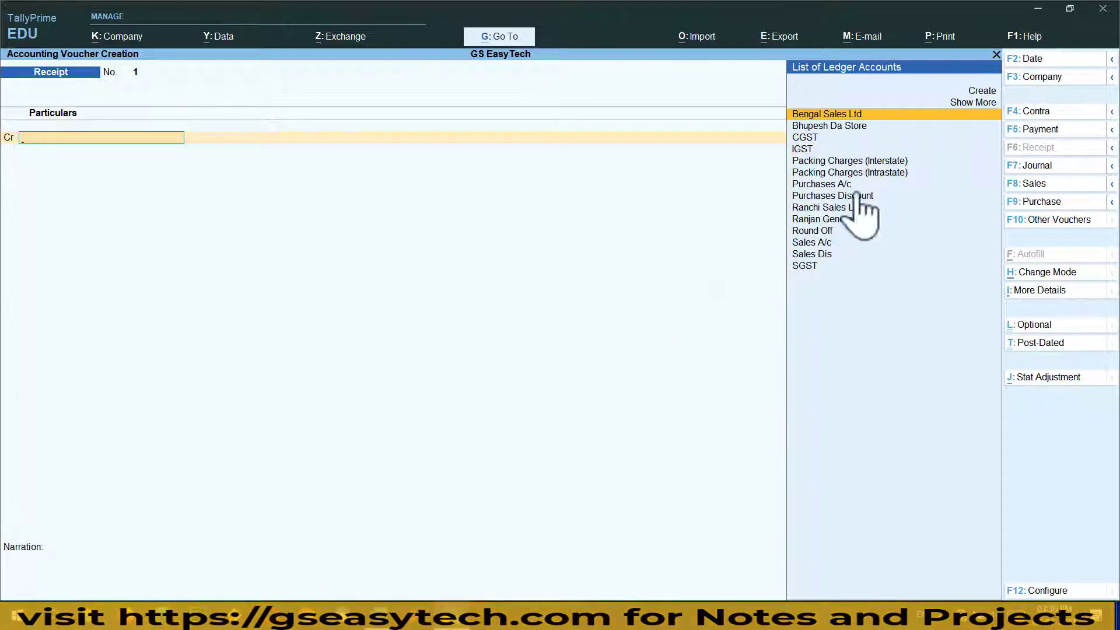
pyautogui.click(976, 92)
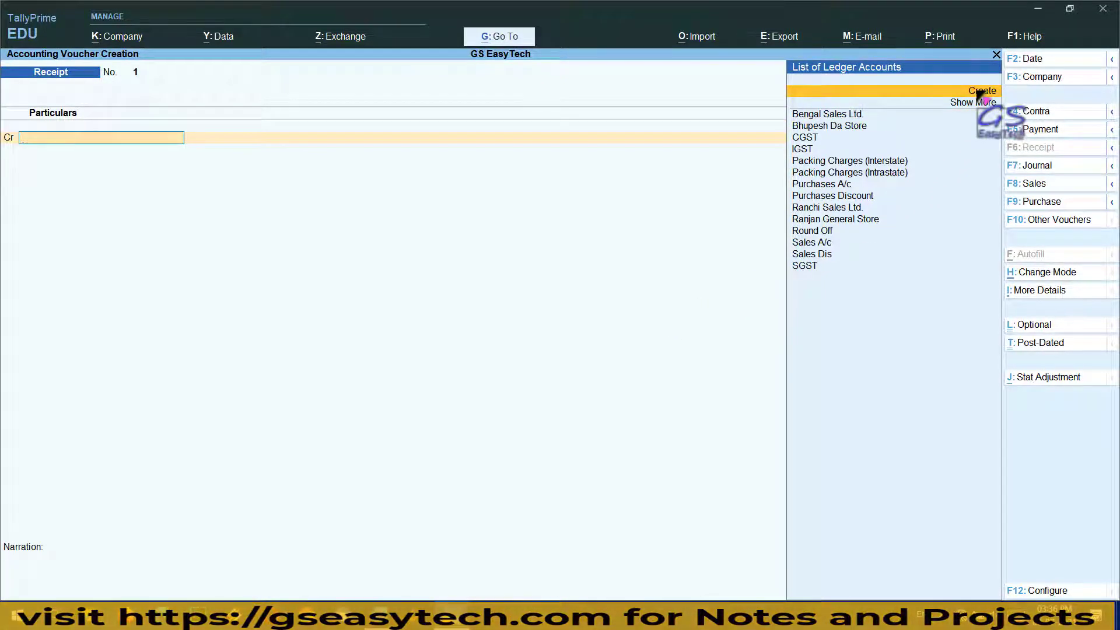
# Create ledger SBI under Bank Accounts and enter its bank account number
pyautogui.click(980, 92)
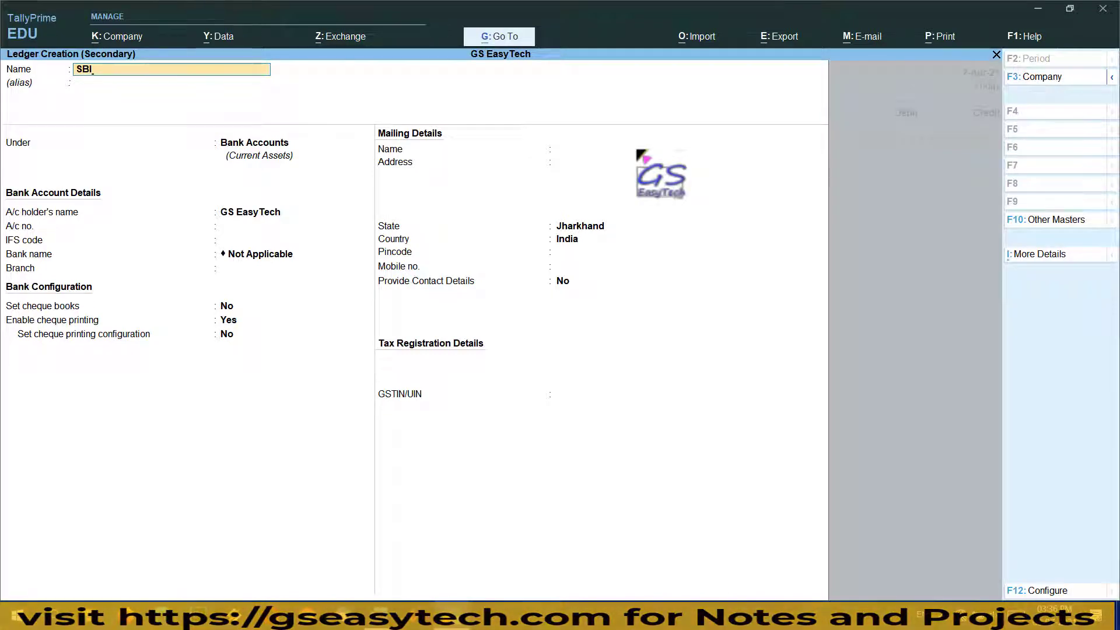
pyautogui.press('Return')
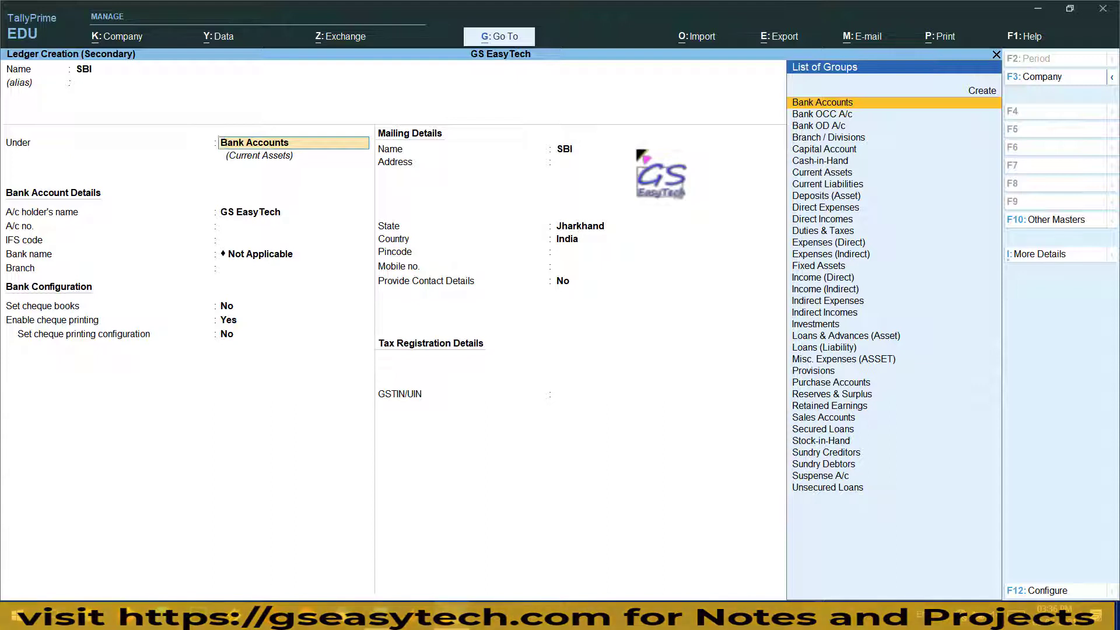
pyautogui.press('Return')
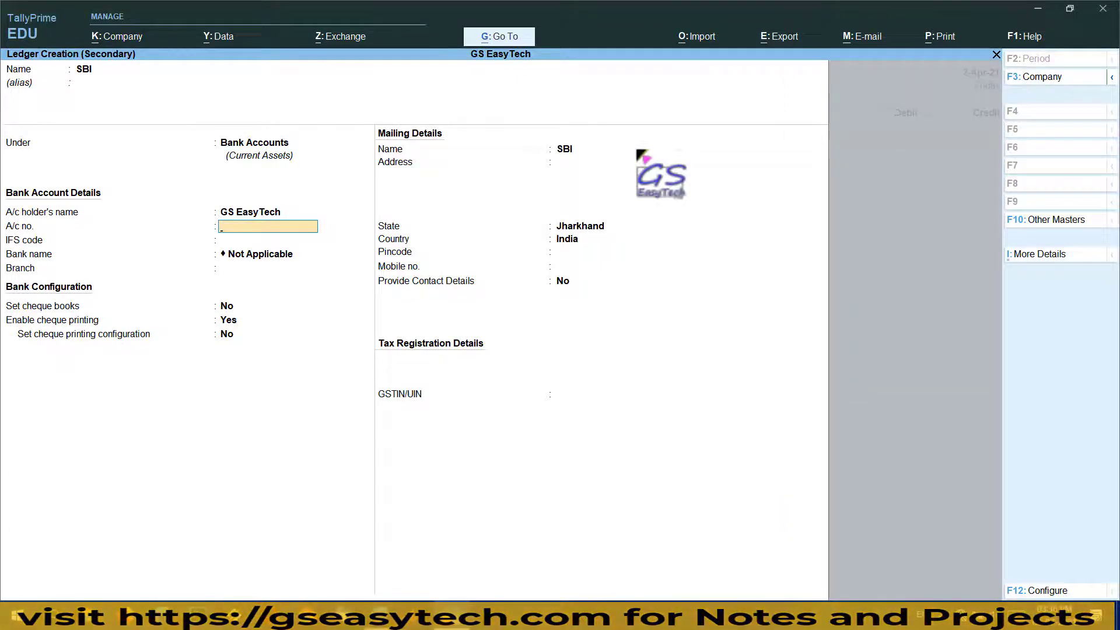
pyautogui.press('Return')
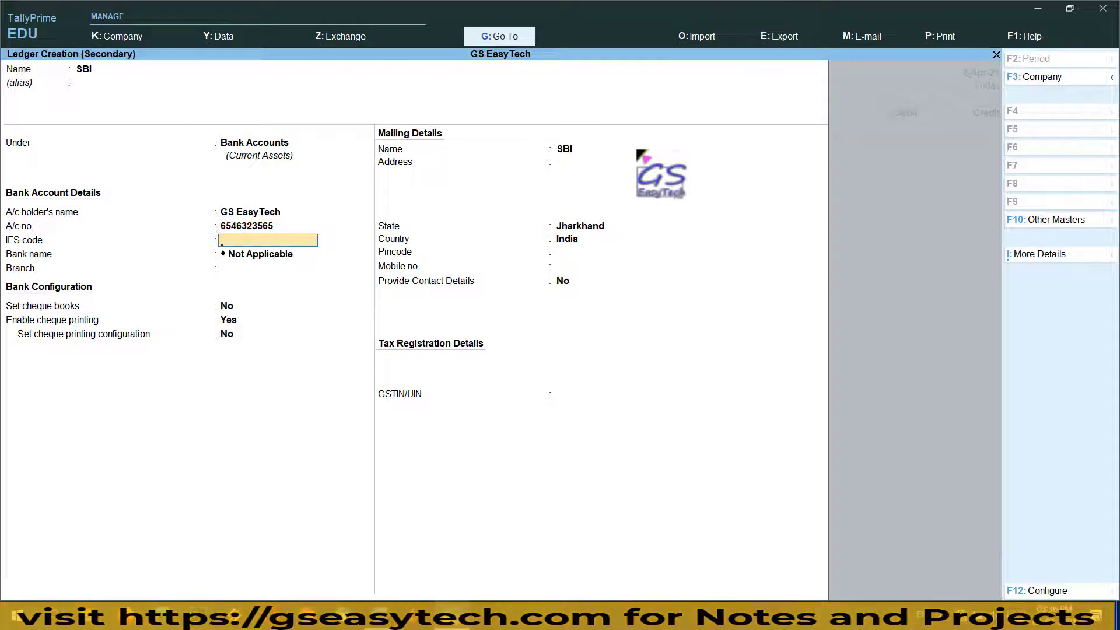
# Add IFS code SBIN0004563, state Jharkhand and the pasted GSTIN, then save the SBI ledger
pyautogui.write('SBIN0004563')
pyautogui.press('Return')
pyautogui.press('Return')
pyautogui.press('Return')
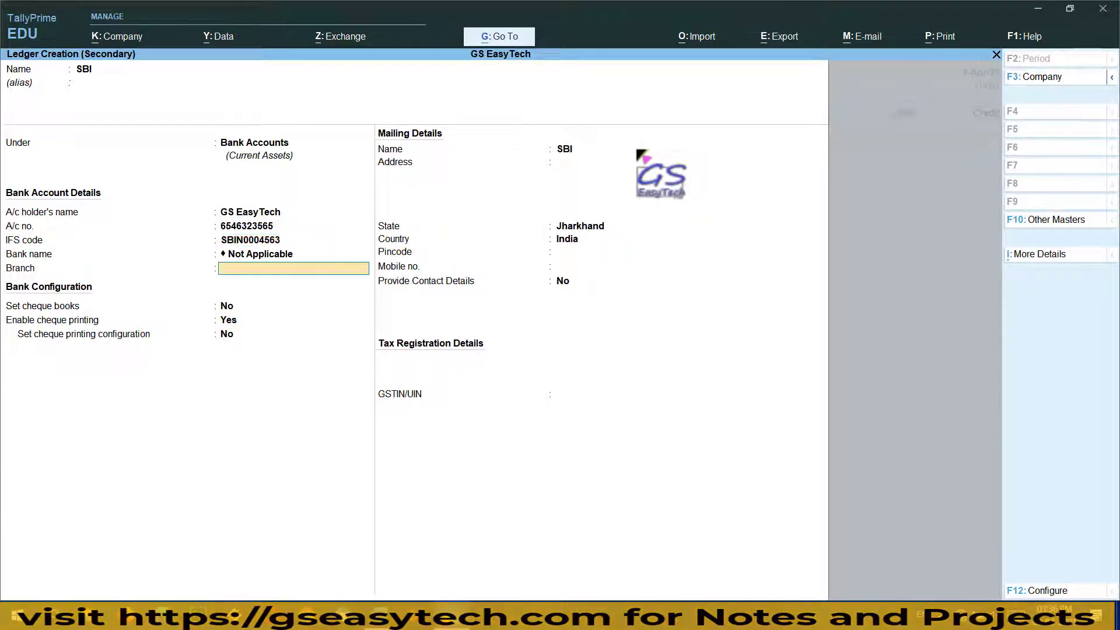
pyautogui.press('Return')
pyautogui.press('Return')
pyautogui.press('Return')
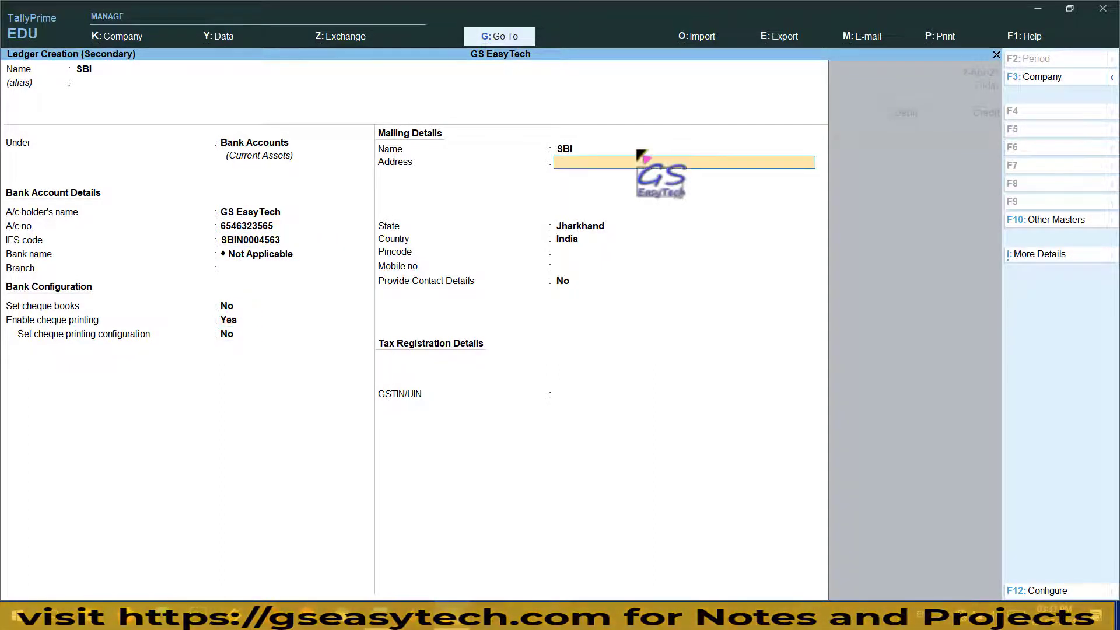
pyautogui.press('Return')
pyautogui.press('Return')
pyautogui.press('Return')
pyautogui.press('Return')
pyautogui.press('Return')
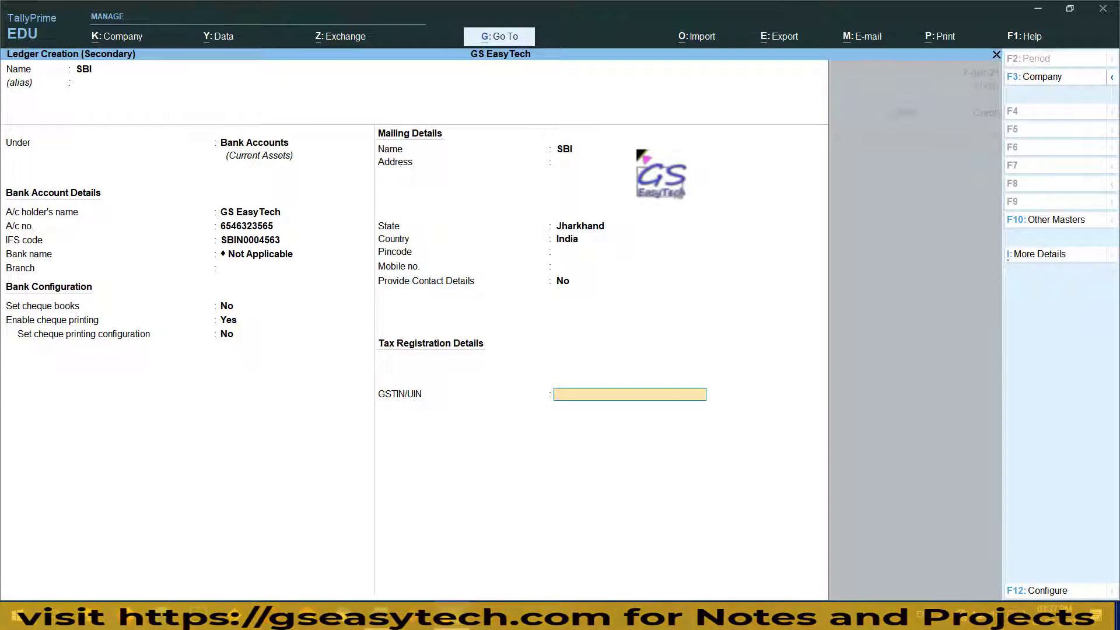
pyautogui.press('Return')
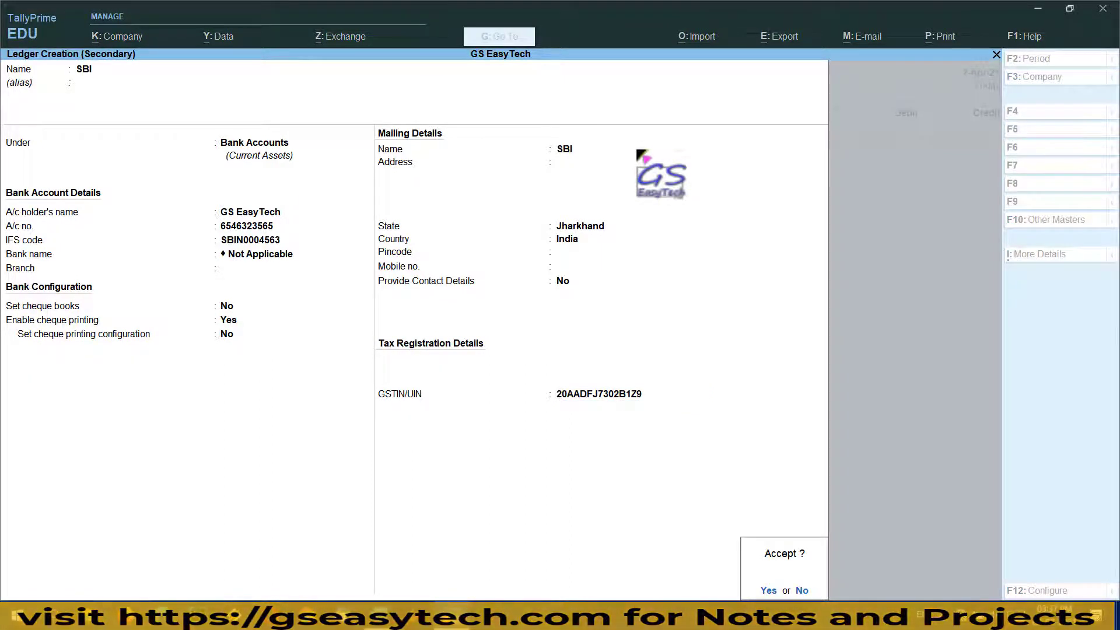
pyautogui.press('Return')
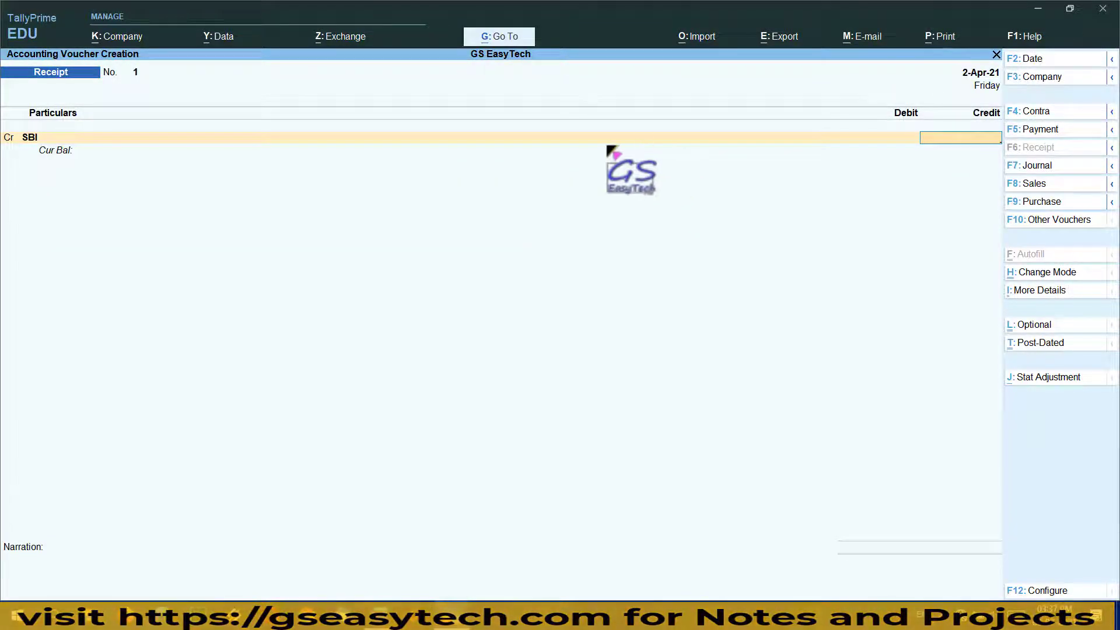
# Credit Ranjan General Store with 4174 on the receipt instead of SBI
pyautogui.click(33, 139)
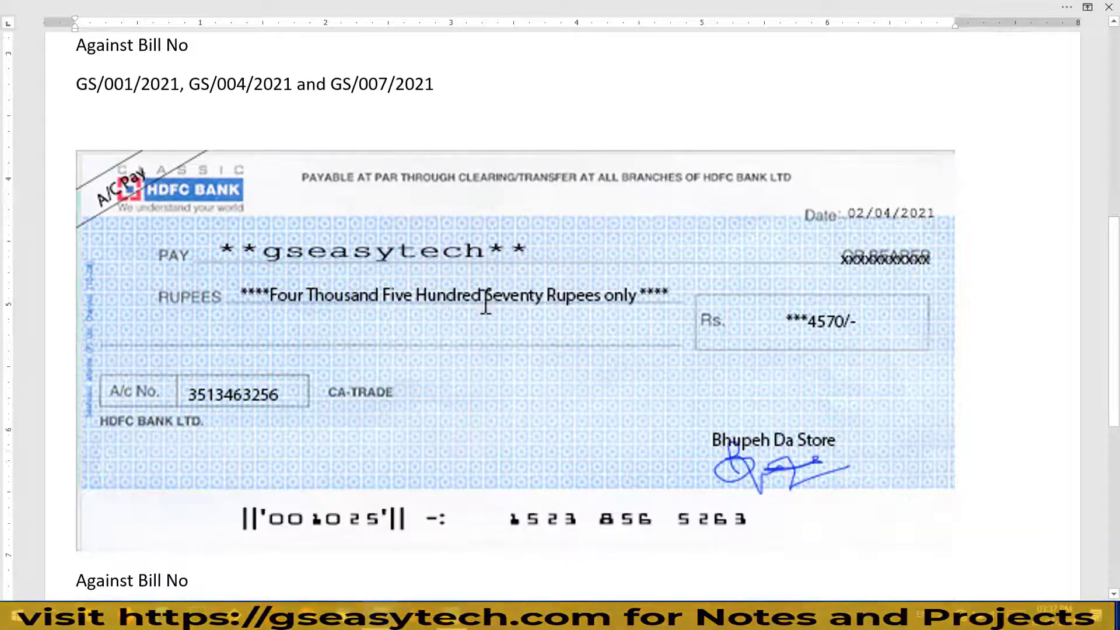
pyautogui.scroll(5, 482, 305)
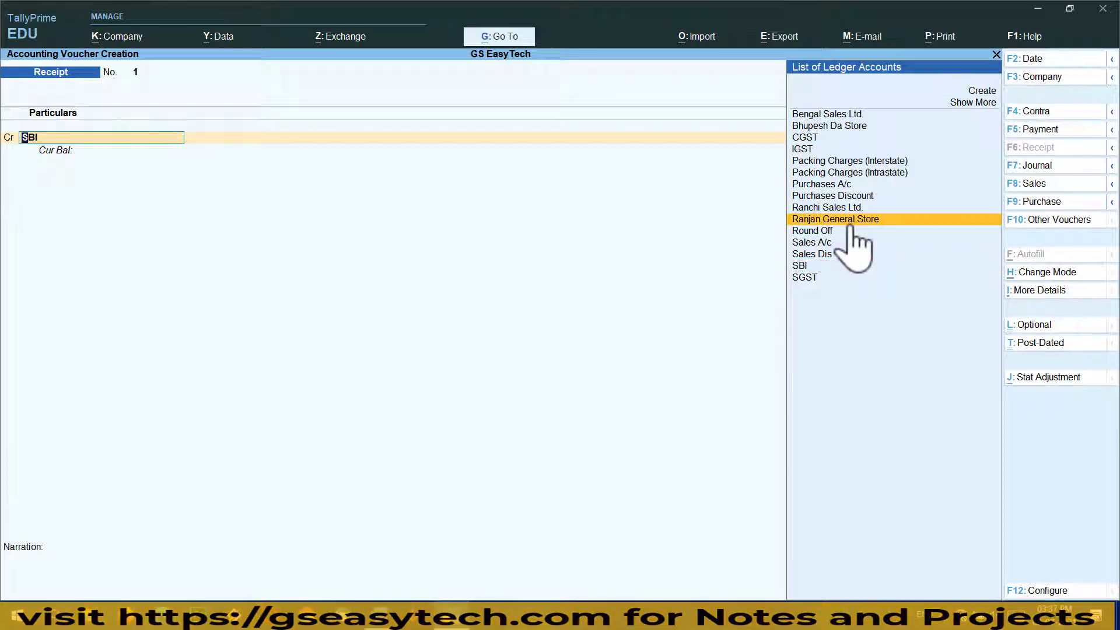
pyautogui.click(850, 224)
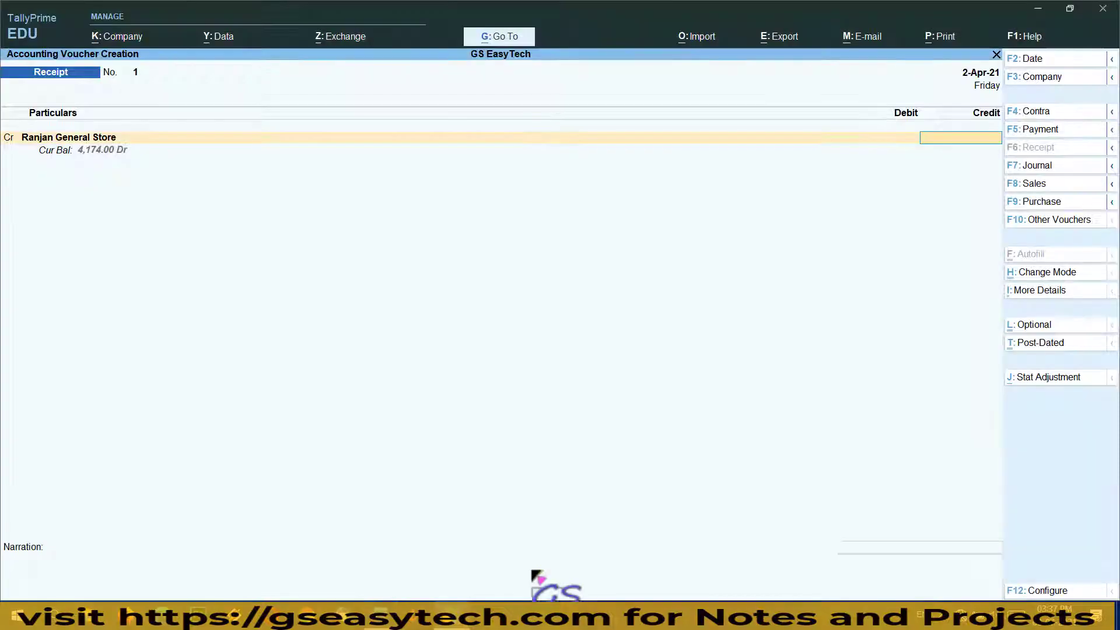
pyautogui.write('4174')
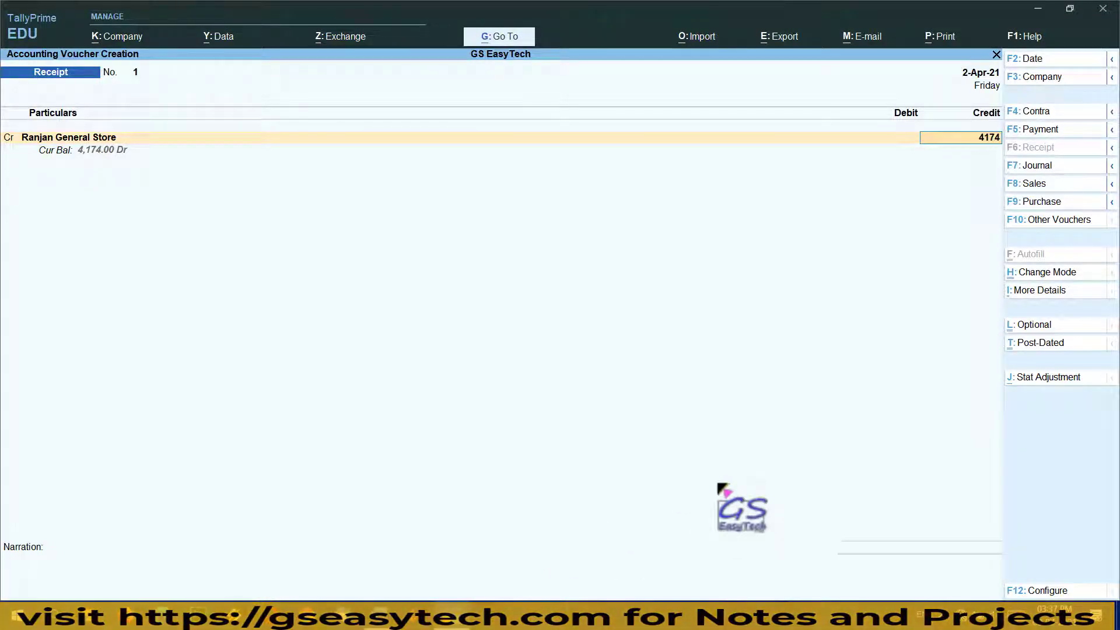
pyautogui.press('Return')
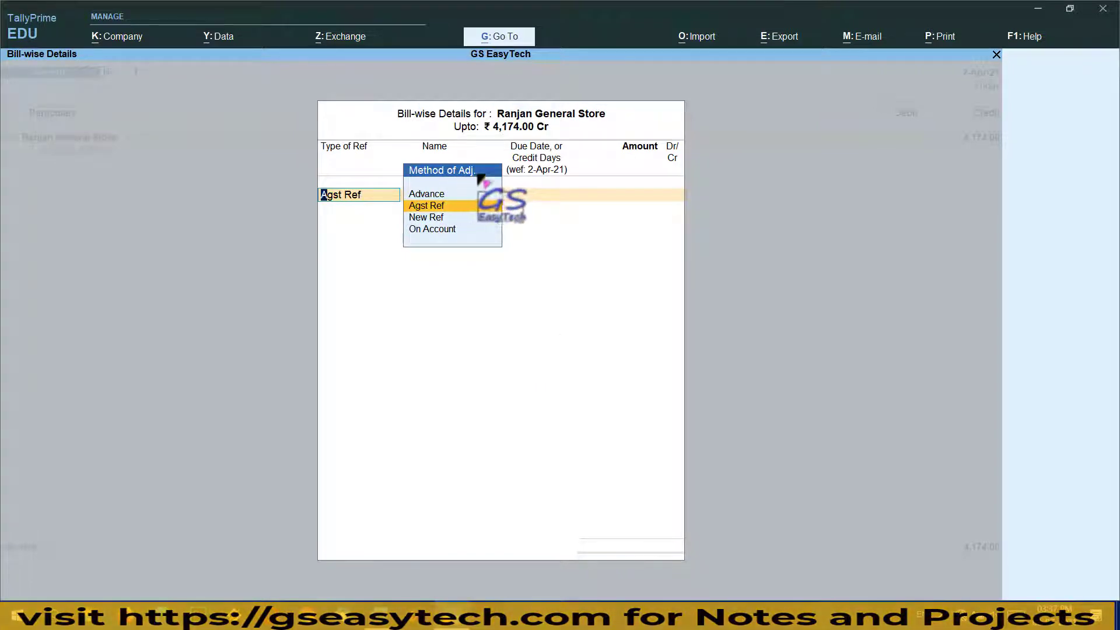
# Settle Agst Ref bills GS/001/2021 (2,832), GS/004/2021 (295) and GS/007/2021 (1,047)
pyautogui.click(426, 205)
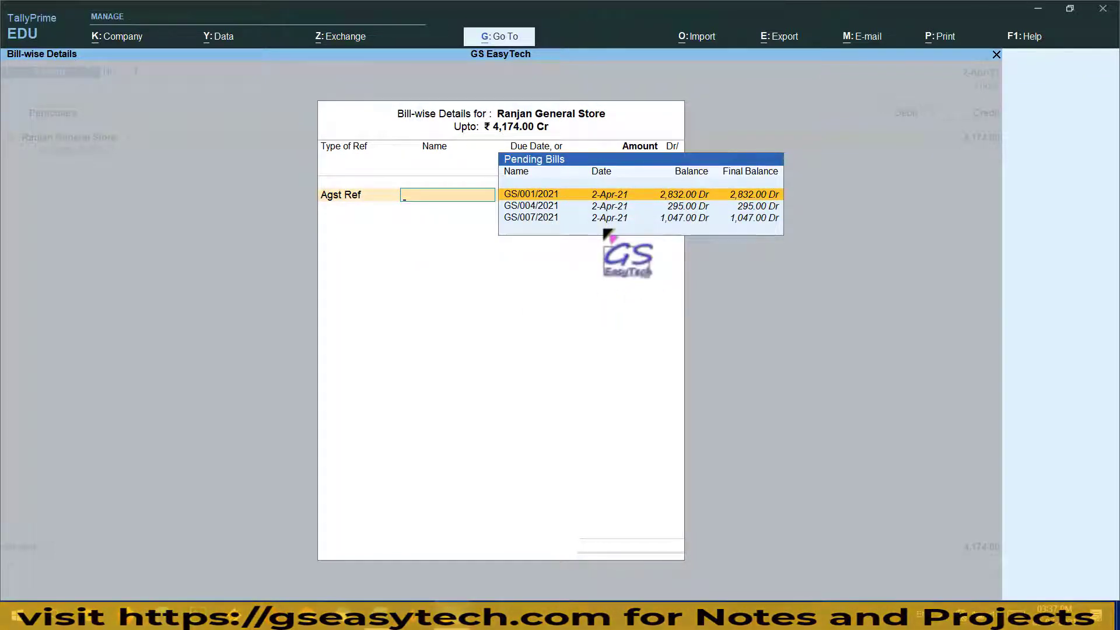
pyautogui.press('Return')
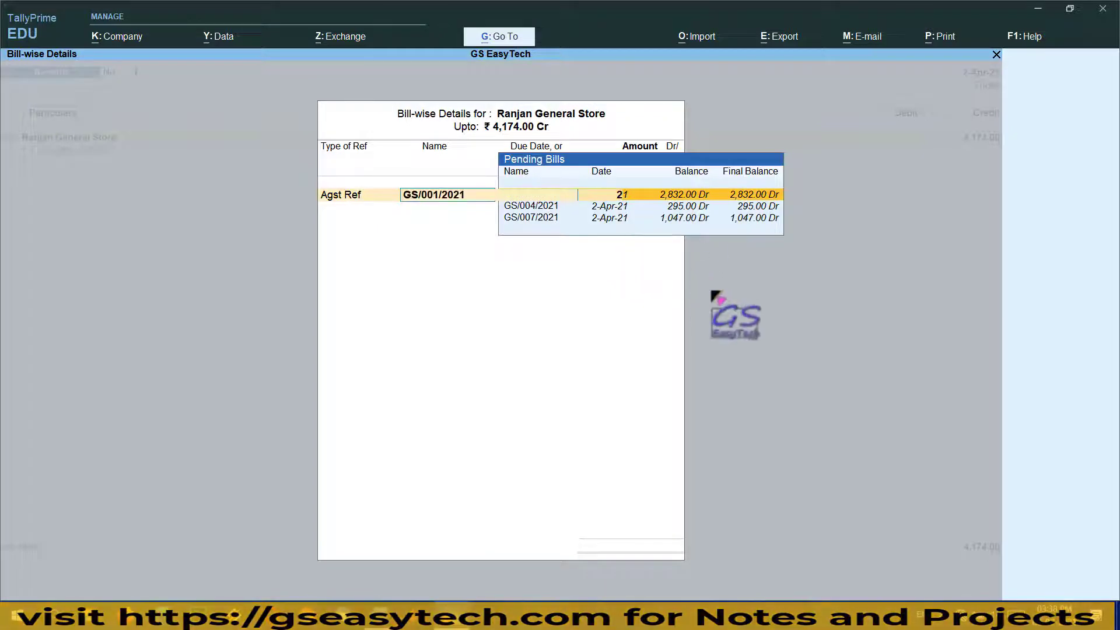
pyautogui.press('Return')
pyautogui.press('Return')
pyautogui.press('Return')
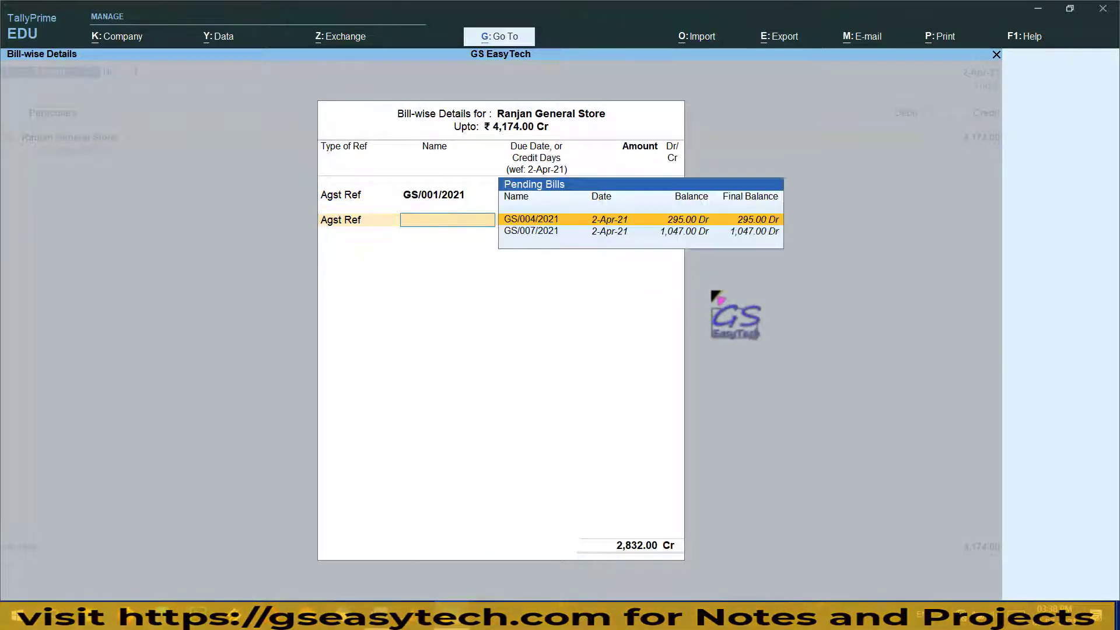
pyautogui.press('Return')
pyautogui.press('Return')
pyautogui.press('Return')
pyautogui.press('Return')
pyautogui.press('Return')
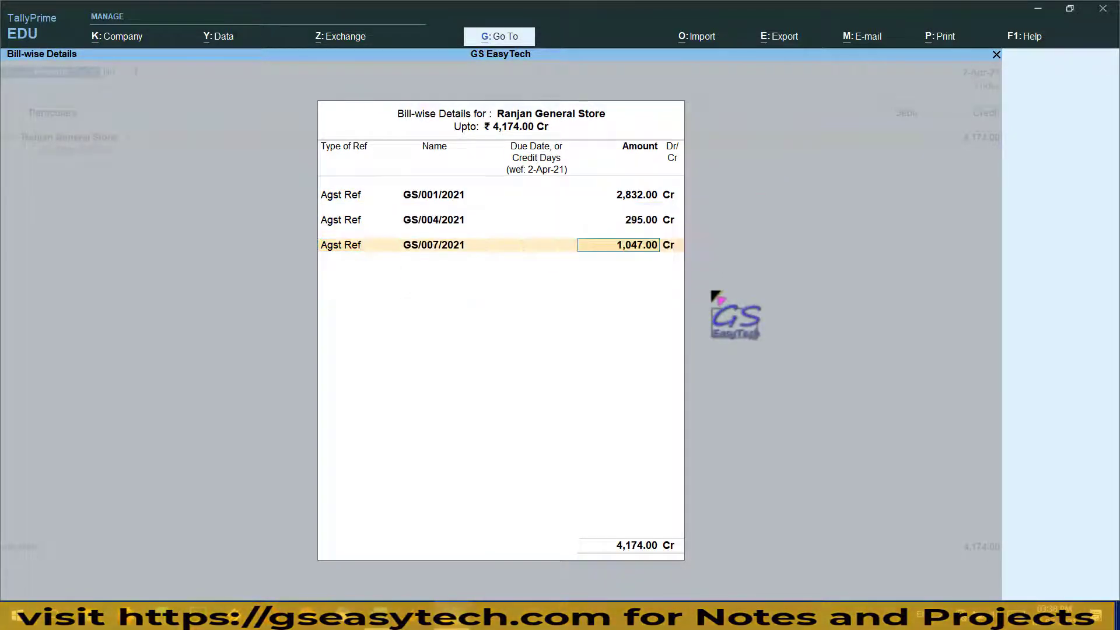
pyautogui.press('Return')
pyautogui.press('Return')
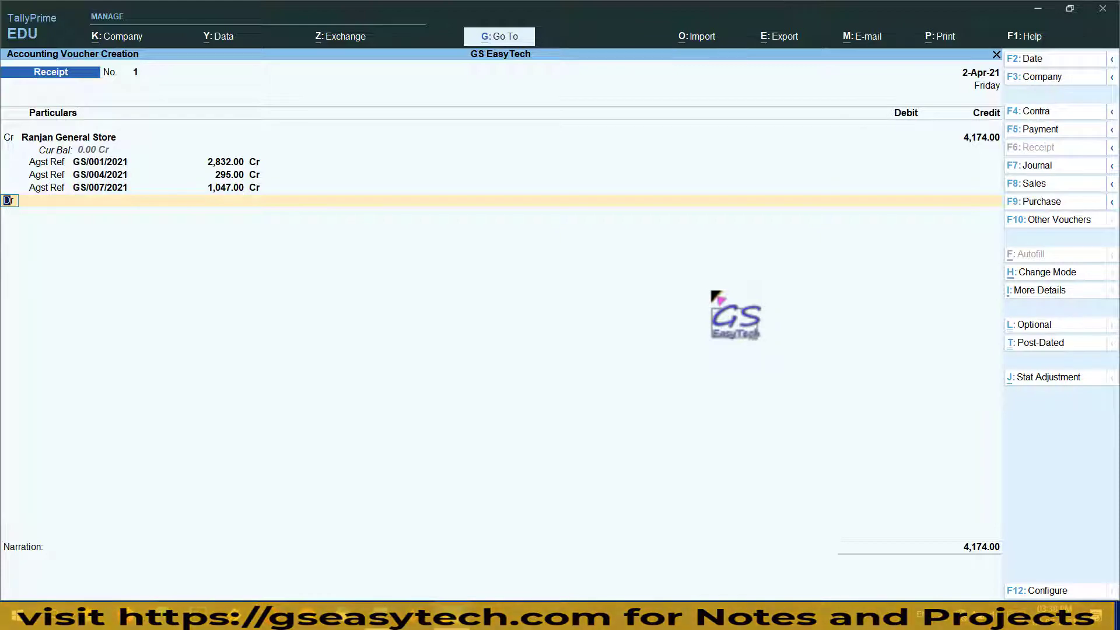
# Debit SBI with 4,174.00 and accept a Cheque/DD for the full amount in Bank Allocations
pyautogui.press('Return')
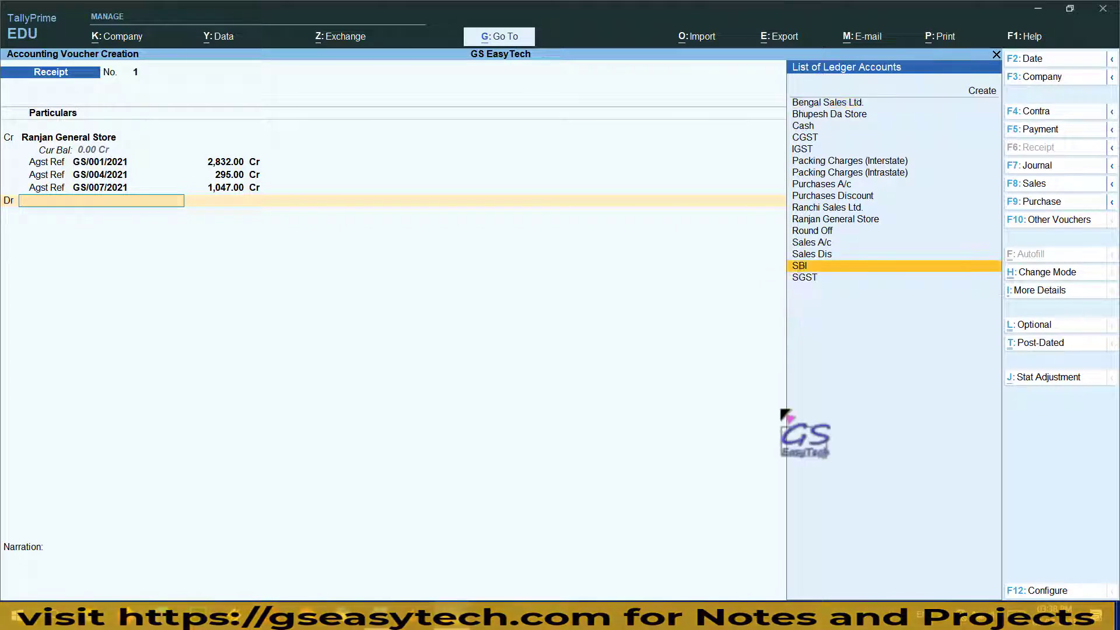
pyautogui.press('Return')
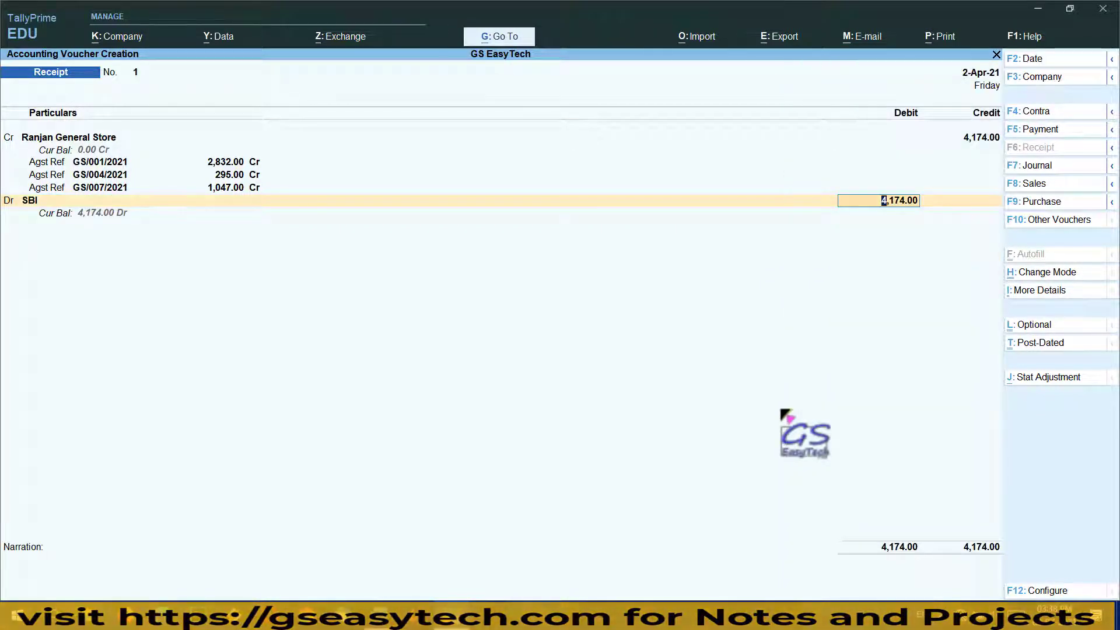
pyautogui.press('Return')
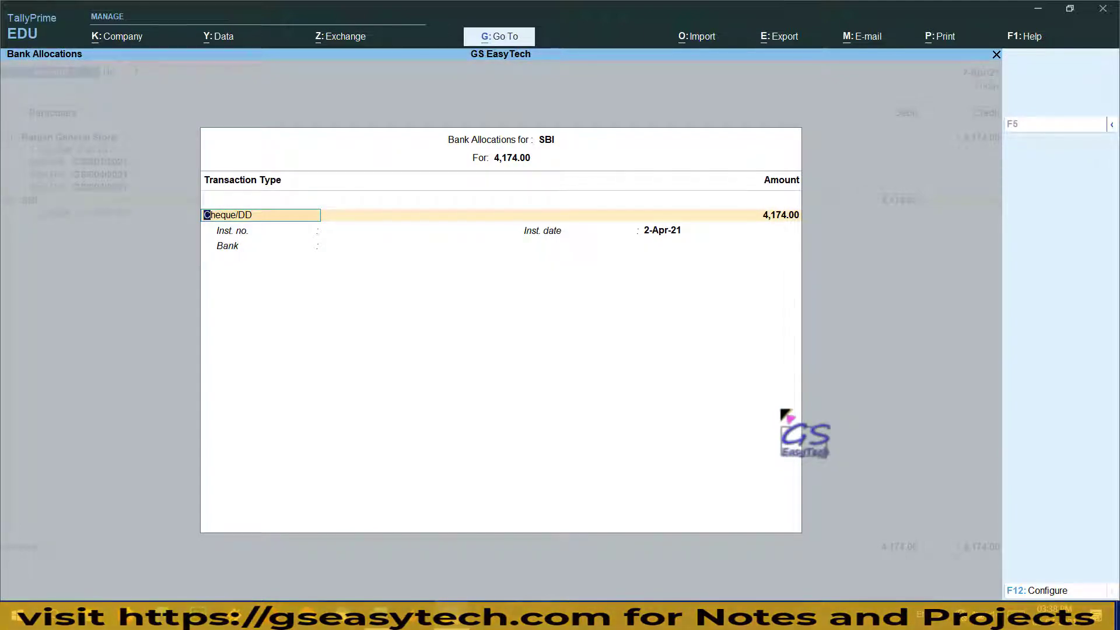
pyautogui.press('Return')
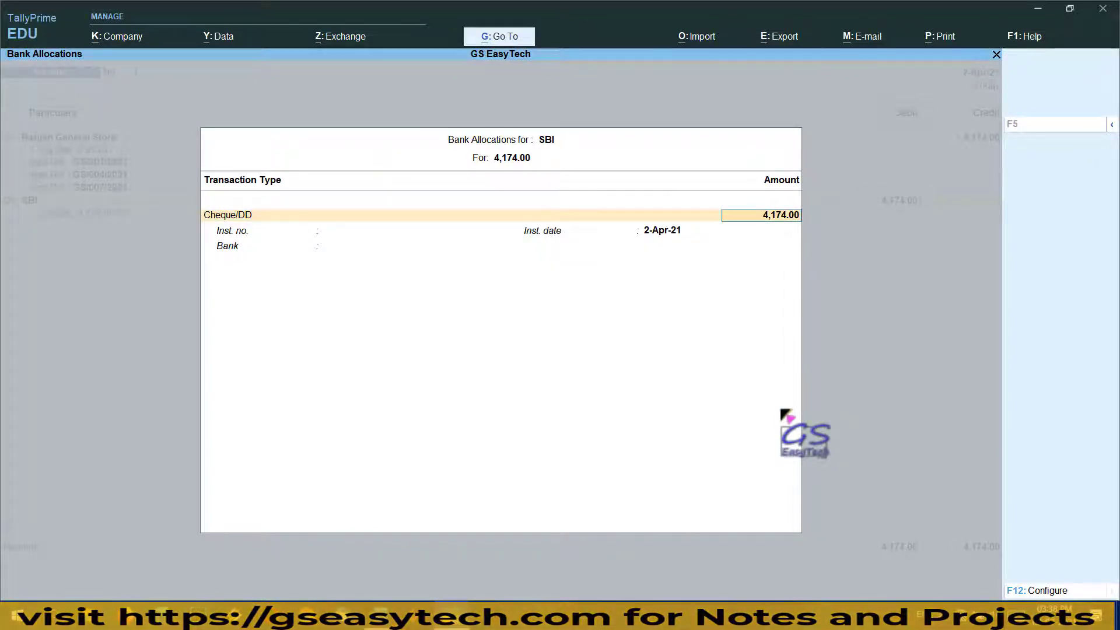
pyautogui.press('Return')
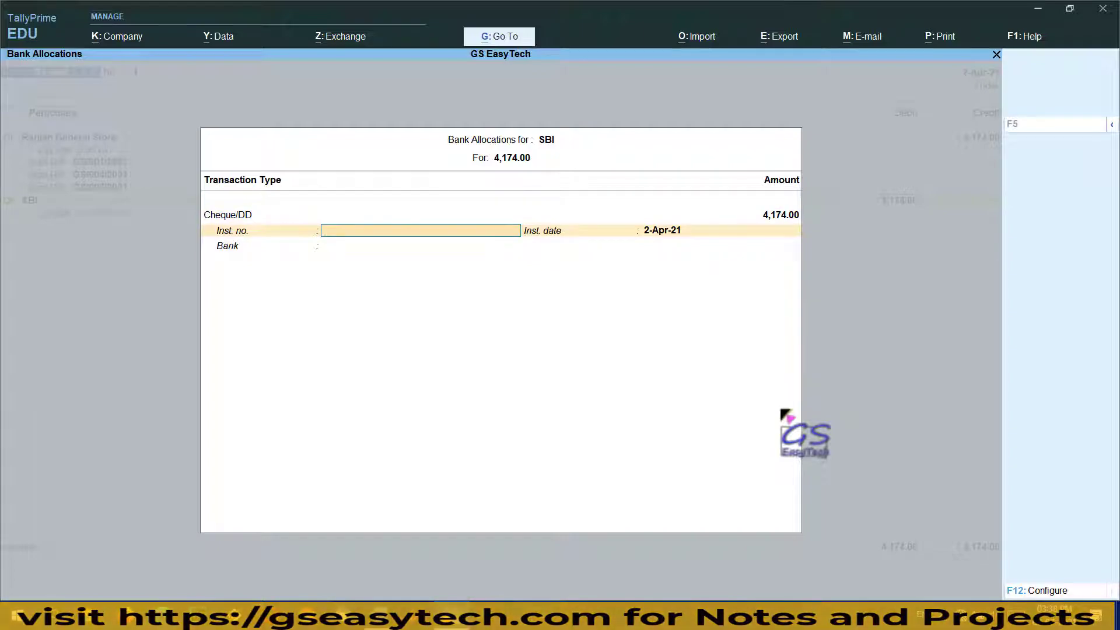
# Read cheque number 000010 from the Word cheque and start entering it as Inst. no
pyautogui.click(467, 616)
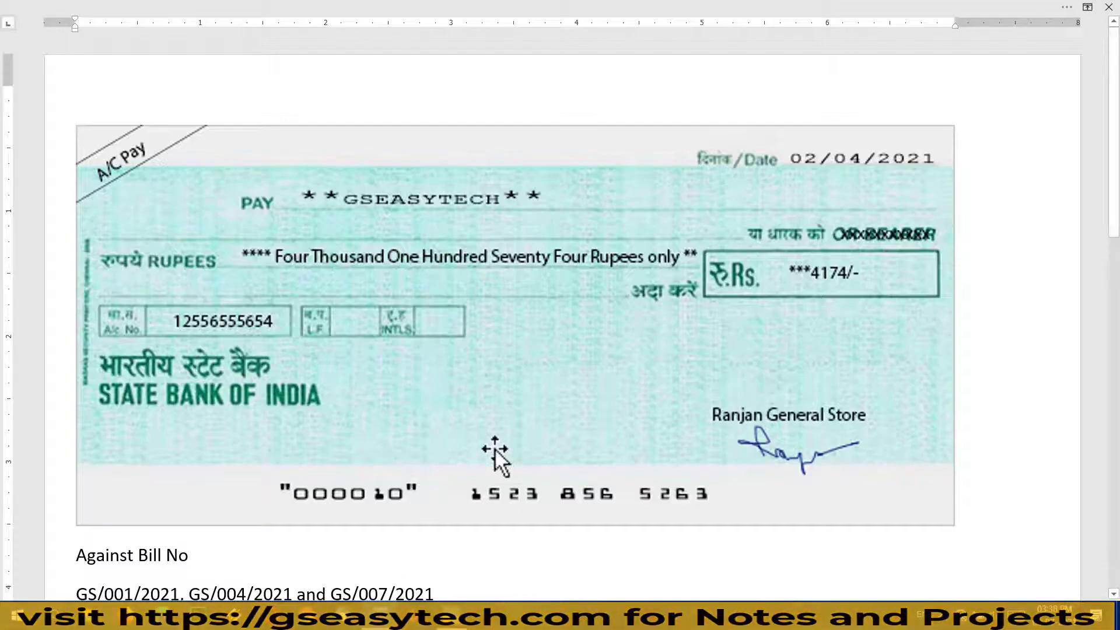
pyautogui.scroll(-2, 494, 449)
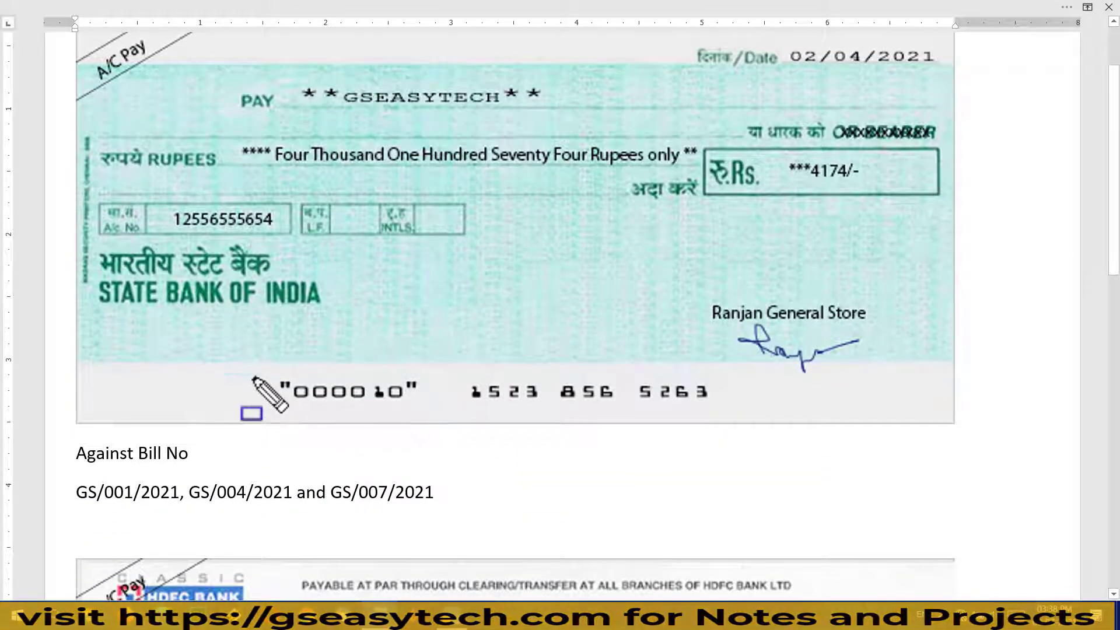
pyautogui.moveTo(252, 364); pyautogui.dragTo(451, 427)
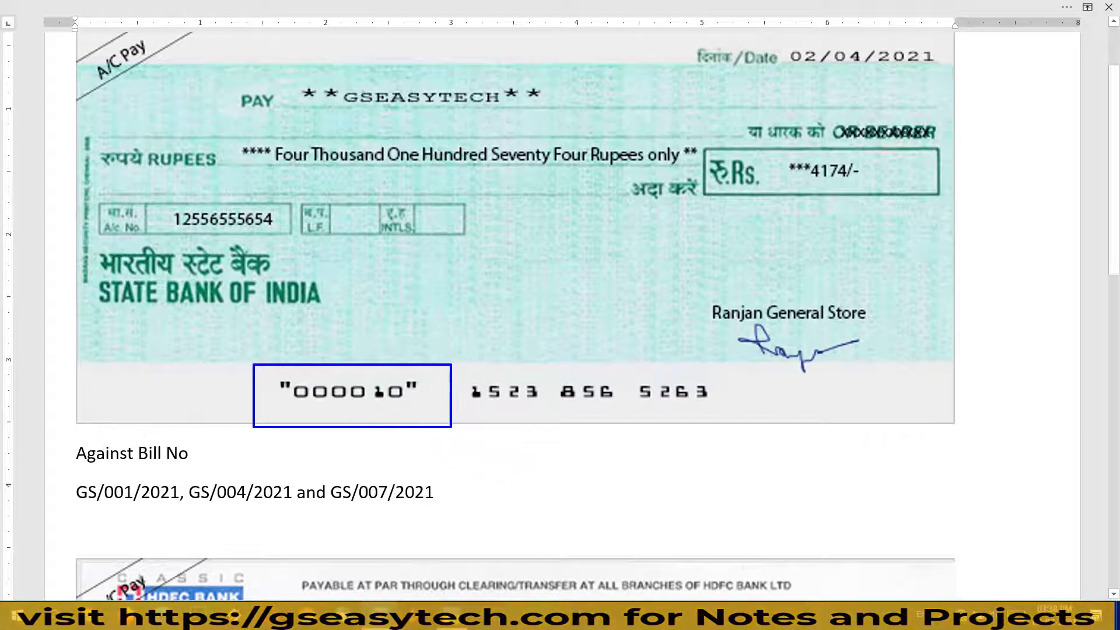
pyautogui.press('Escape')
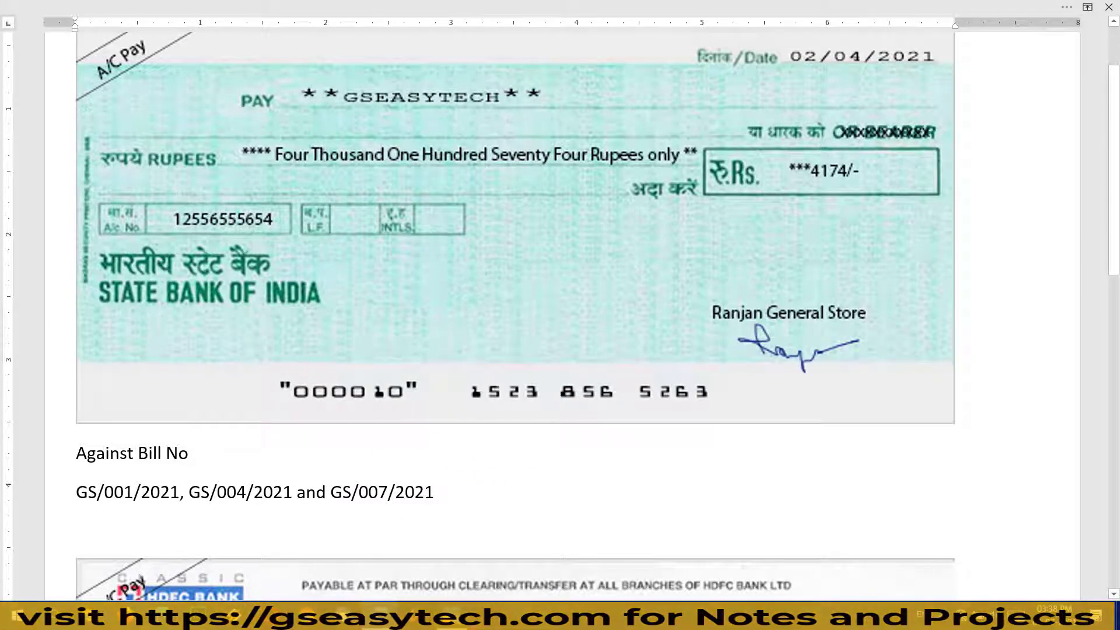
pyautogui.hotkey('alt', 'Tab')
pyautogui.write('000')
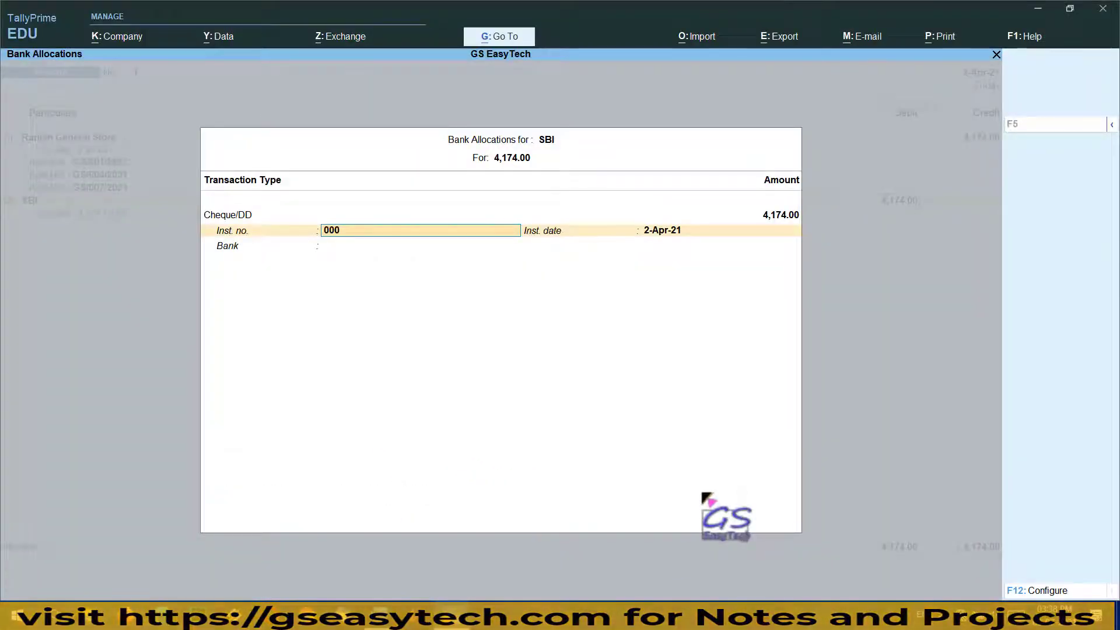
# Complete cheque 000010 dated 2-Apr-21 and save Receipt voucher 1 for 4,174.00
pyautogui.press('Return')
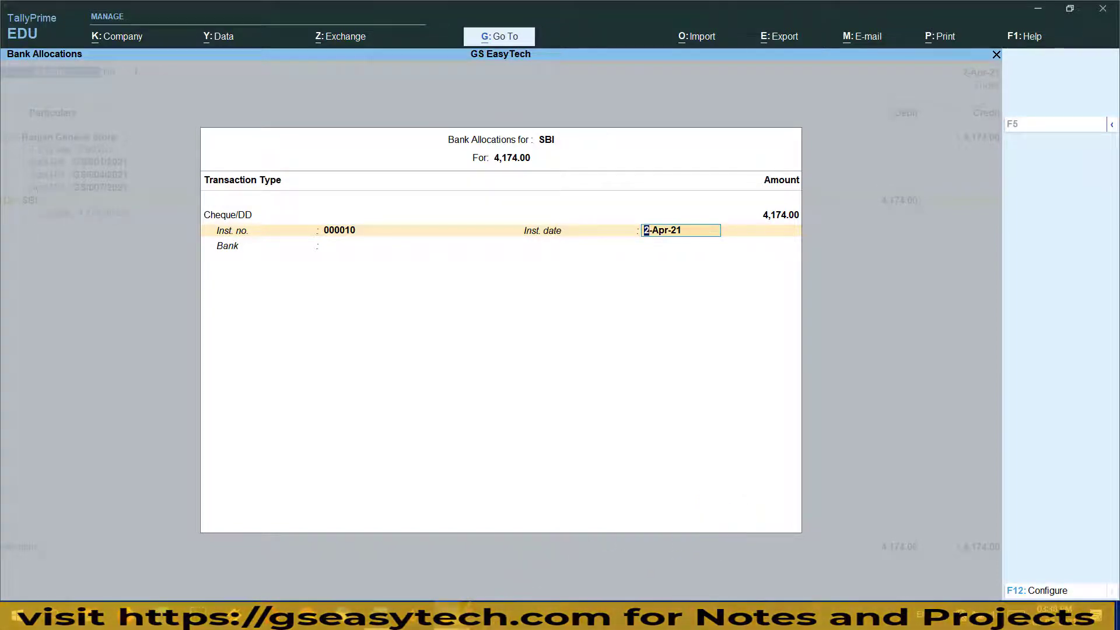
pyautogui.hotkey('alt', 'Tab')
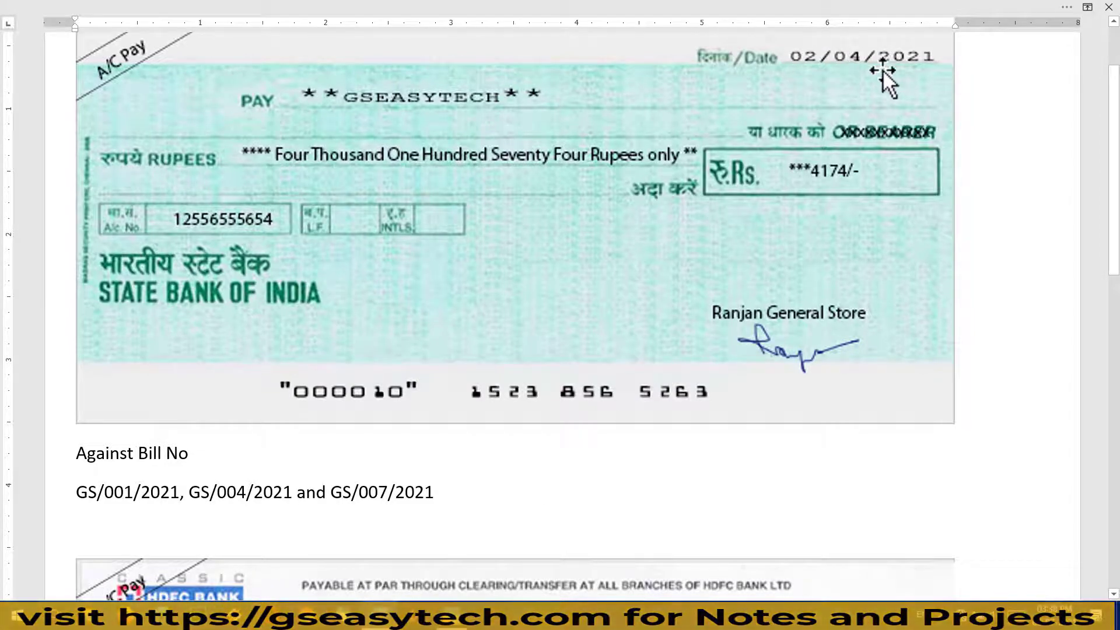
pyautogui.hotkey('alt', 'Tab')
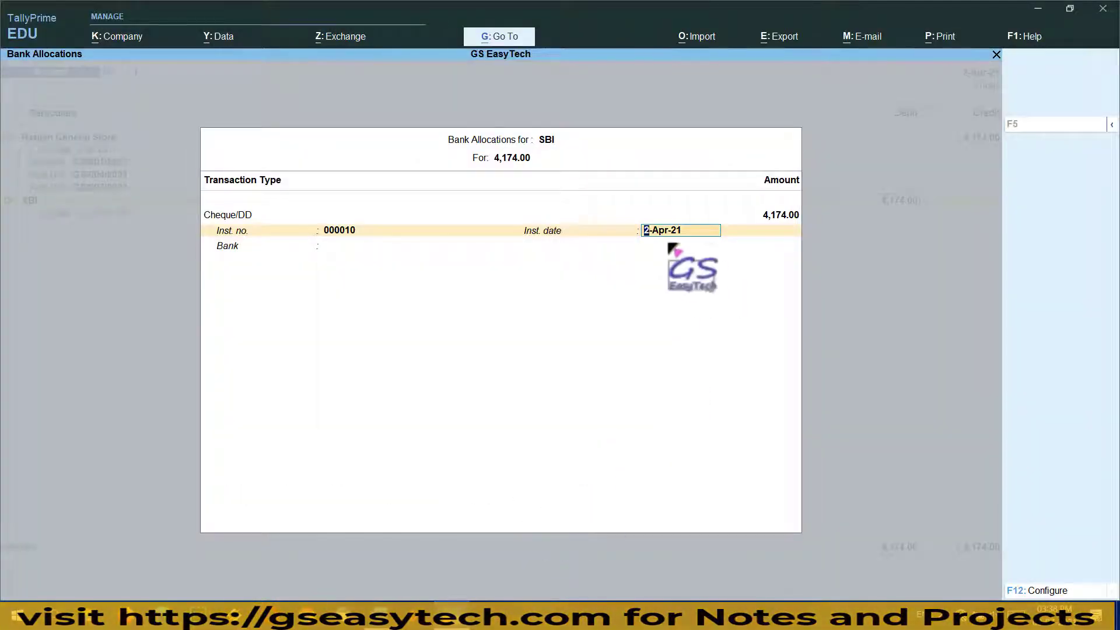
pyautogui.press('Return')
pyautogui.press('Return')
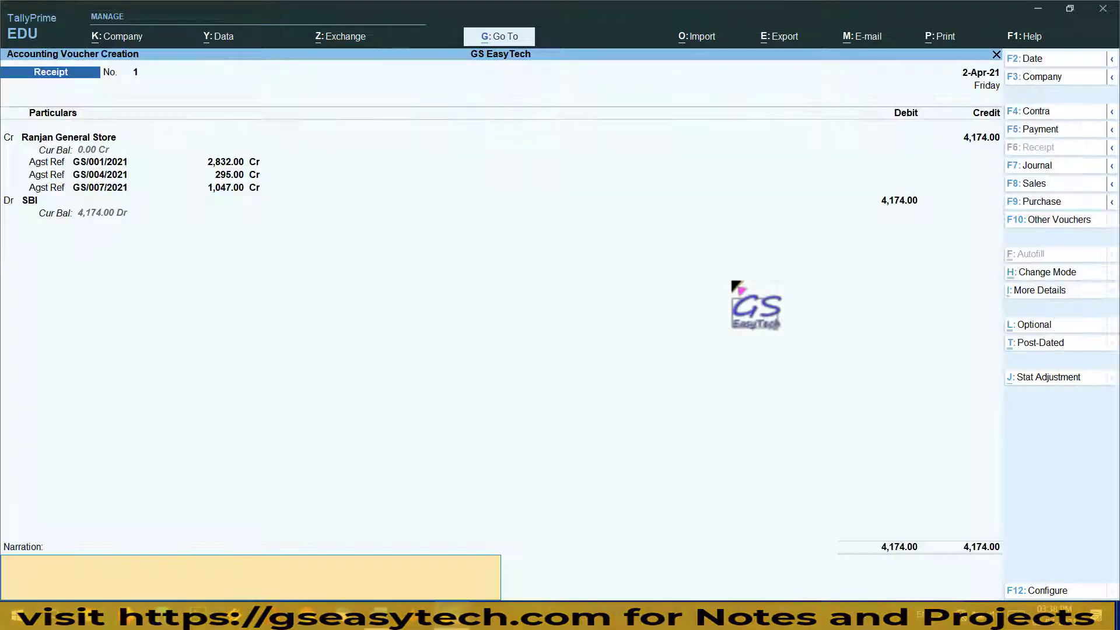
pyautogui.press('Return')
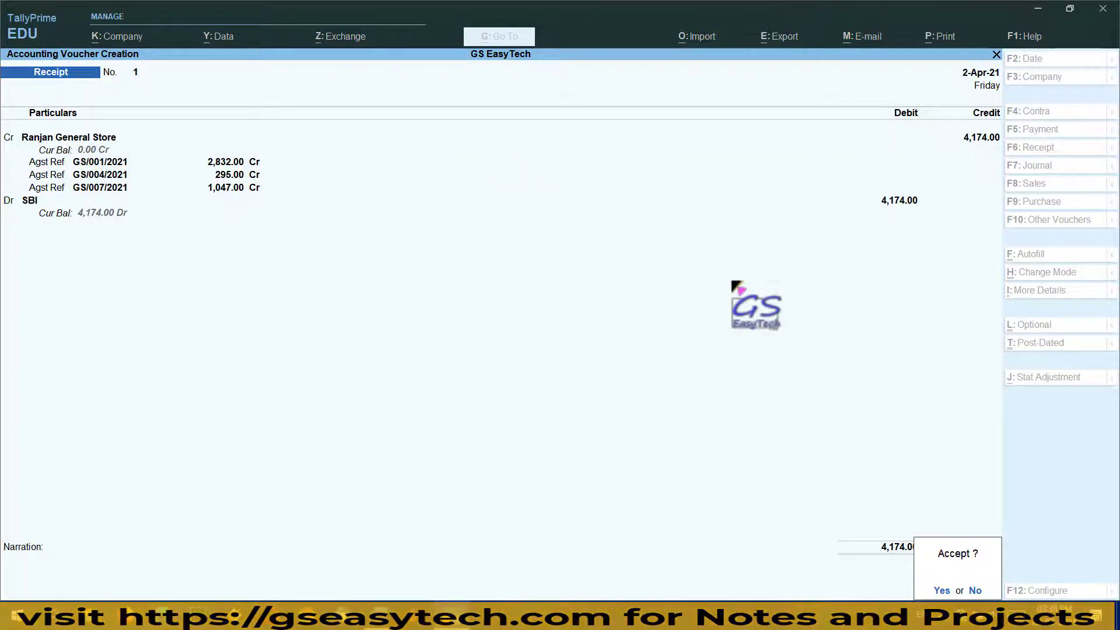
pyautogui.press('y')
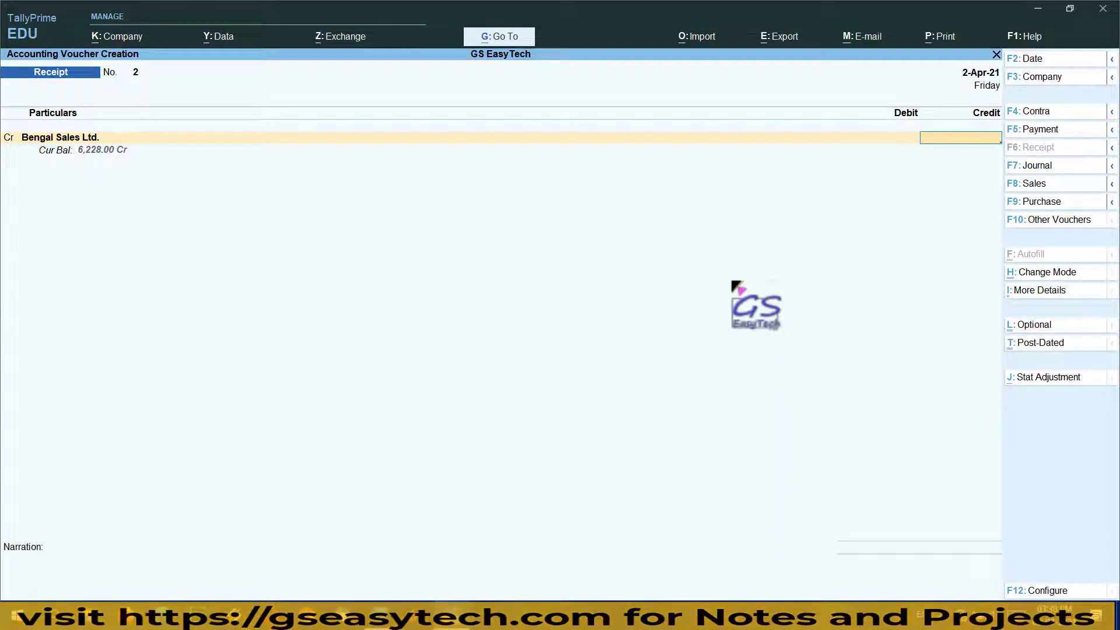
pyautogui.press('Escape')
# Reopen Receipt voucher 1 and open a print preview of the current voucher
pyautogui.press('y')
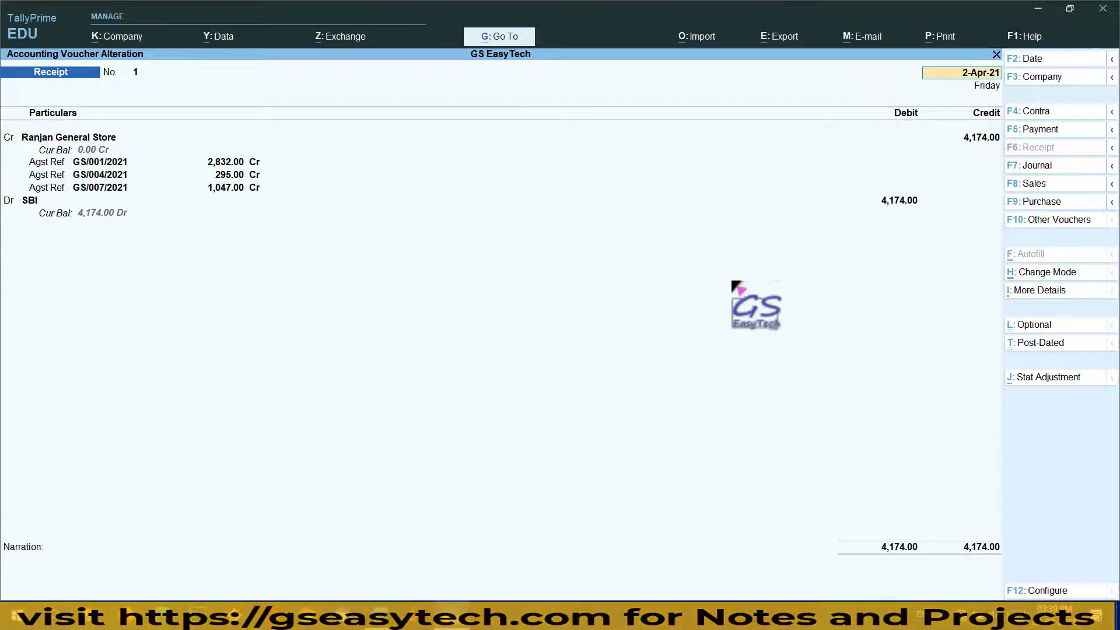
pyautogui.click(945, 37)
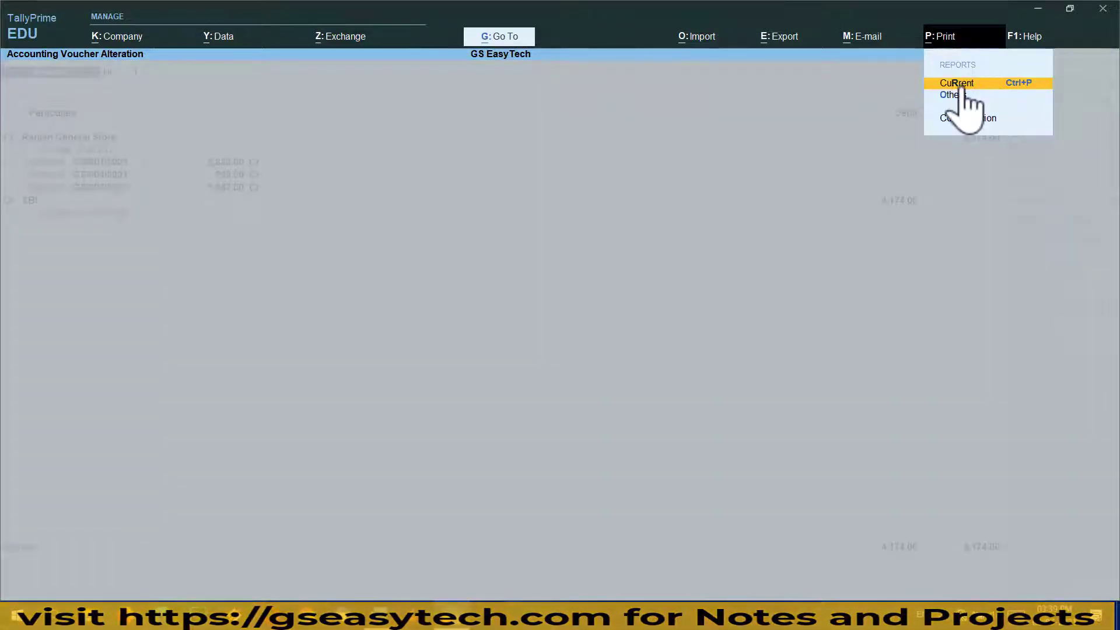
pyautogui.click(960, 85)
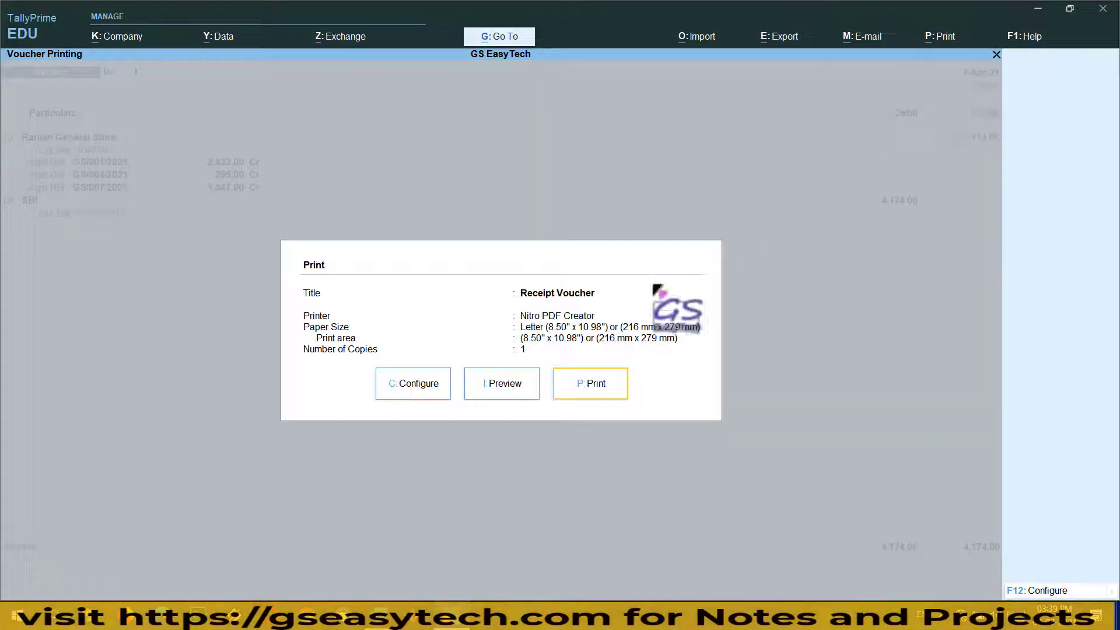
pyautogui.click(505, 387)
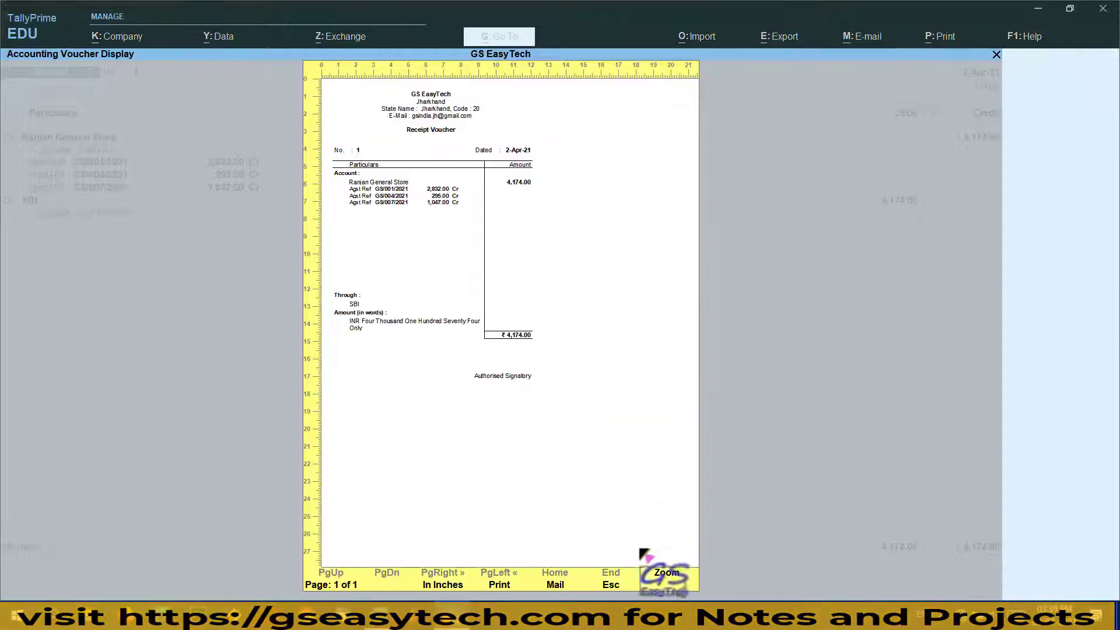
# Zoom in to inspect the preview, then close it and begin Receipt voucher No. 2
pyautogui.click(666, 574)
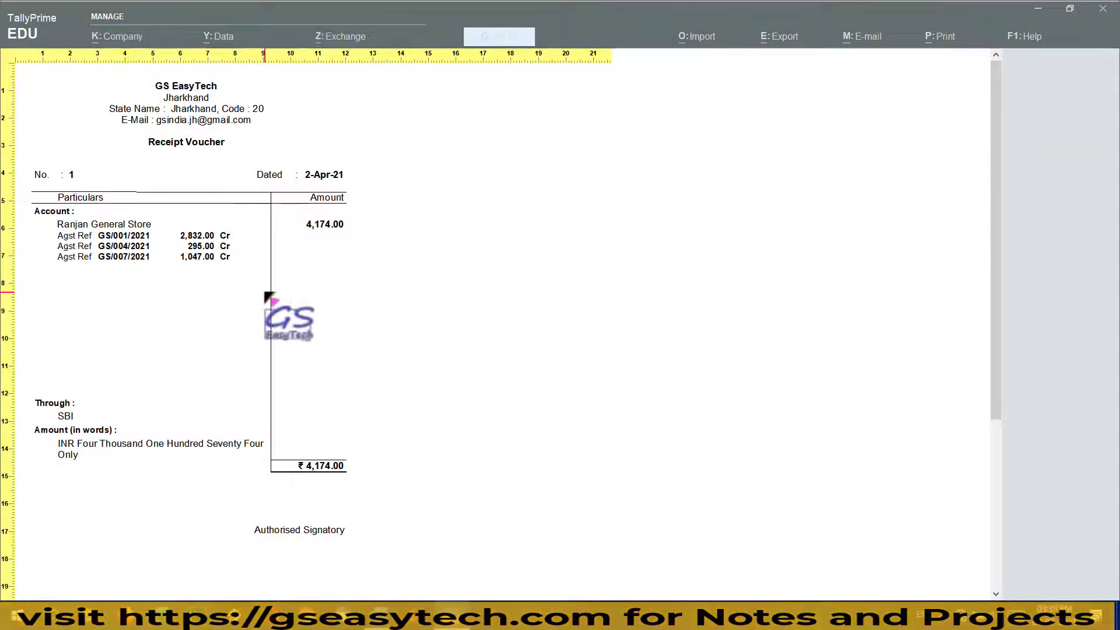
pyautogui.hotkey('ctrl', '2')
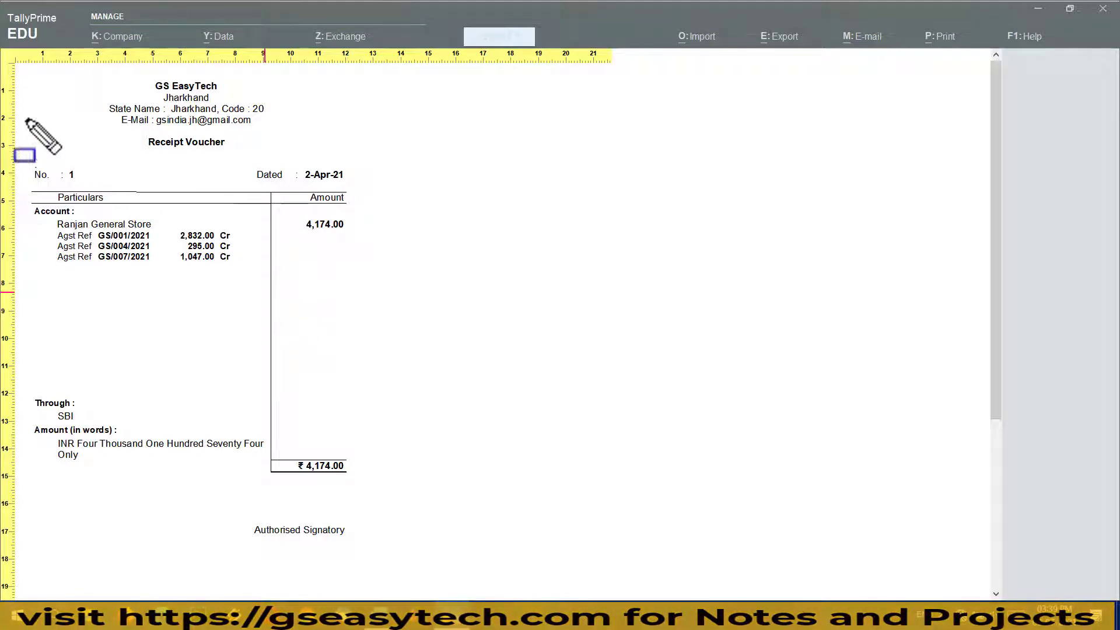
pyautogui.moveTo(23, 72)
pyautogui.mouseDown()
pyautogui.moveTo(216, 407)
pyautogui.moveTo(427, 525)
pyautogui.moveTo(418, 552)
pyautogui.mouseUp()
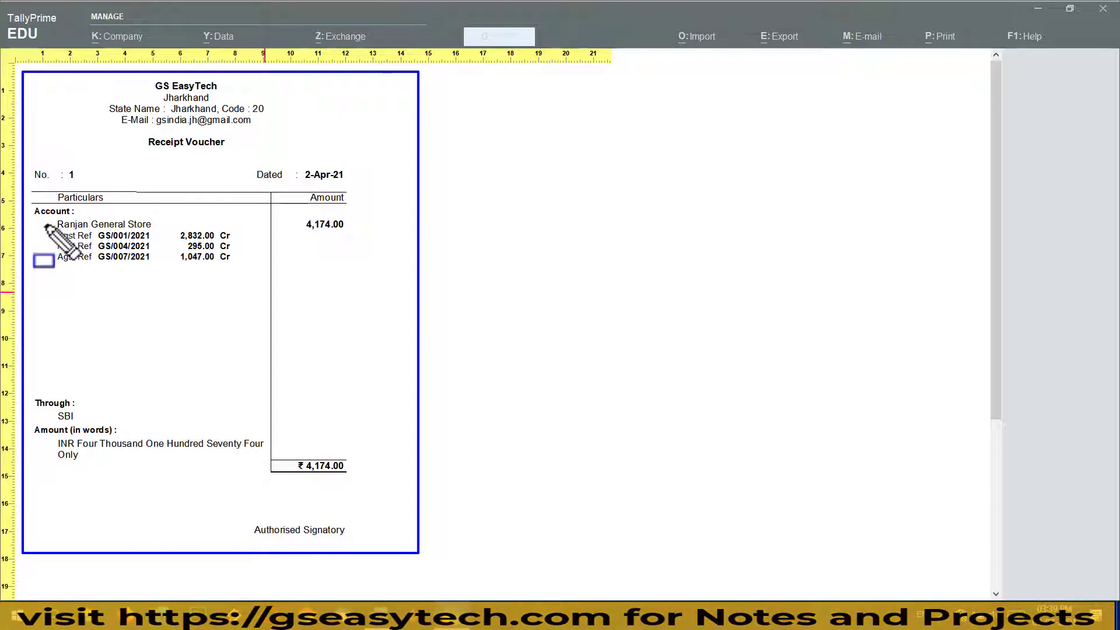
pyautogui.moveTo(45, 224)
pyautogui.mouseDown()
pyautogui.moveTo(213, 286)
pyautogui.moveTo(264, 283)
pyautogui.mouseUp()
pyautogui.moveTo(285, 214); pyautogui.dragTo(379, 243)
pyautogui.press('Escape')
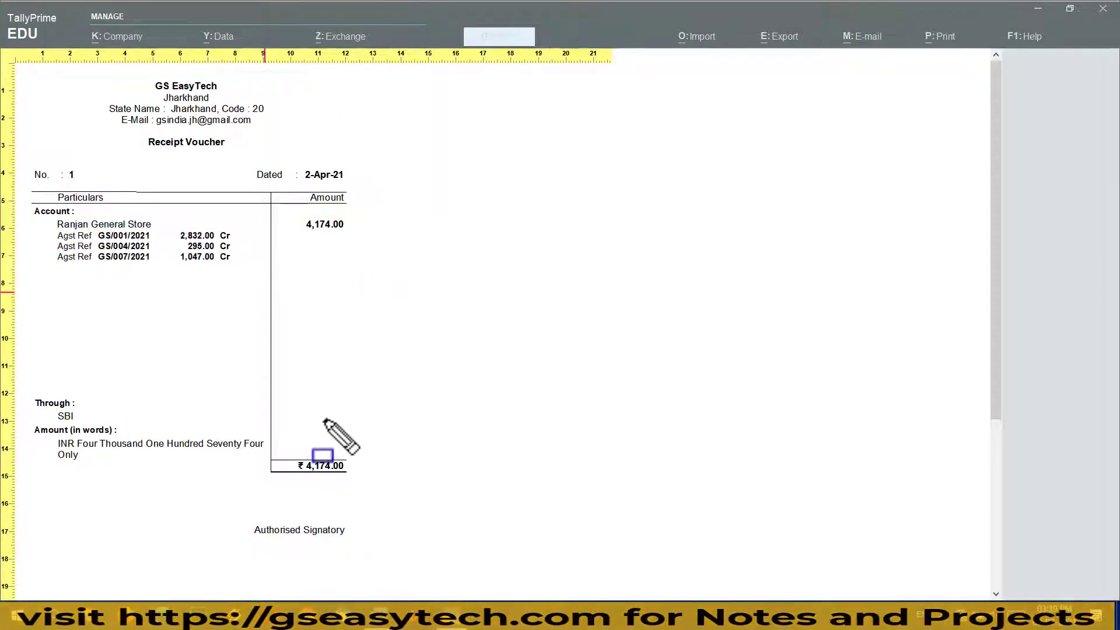
pyautogui.press('Escape')
pyautogui.press('Escape')
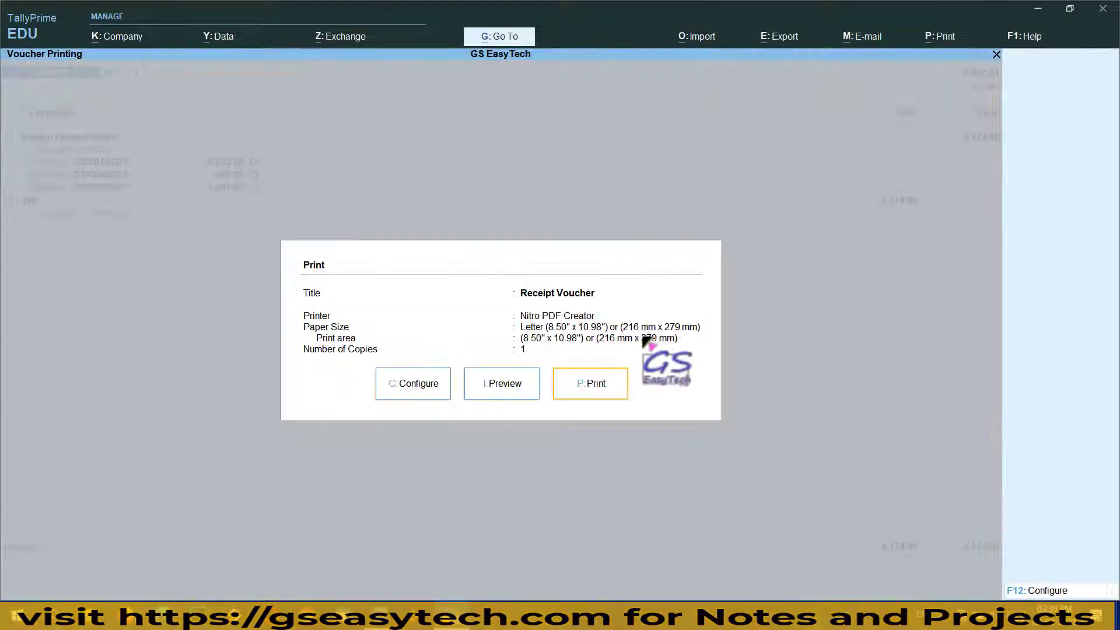
pyautogui.press('Escape')
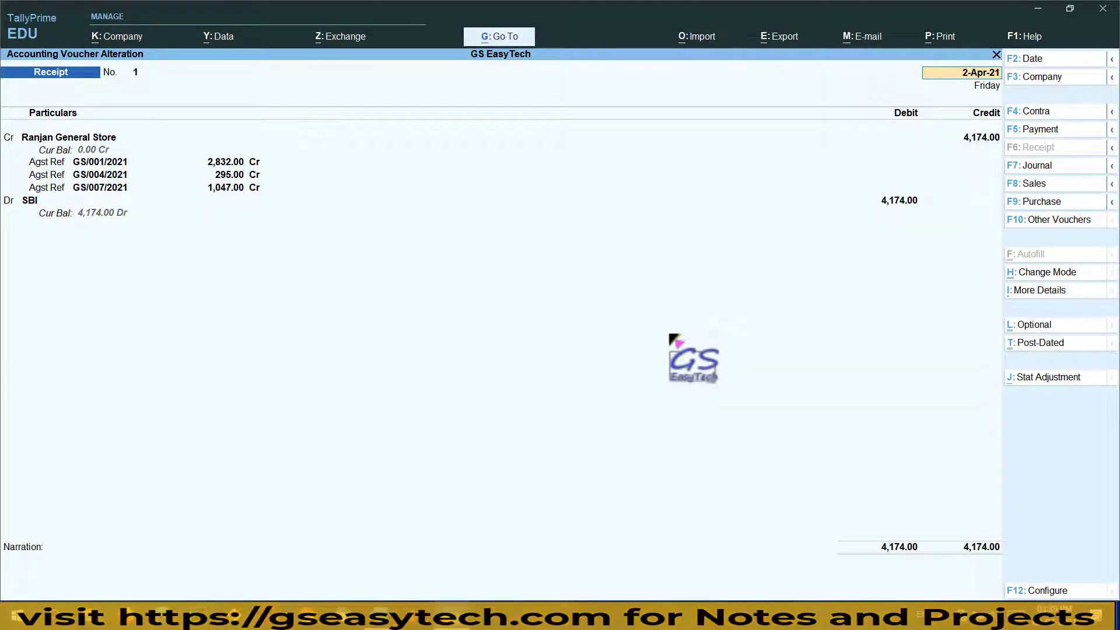
pyautogui.press('Escape')
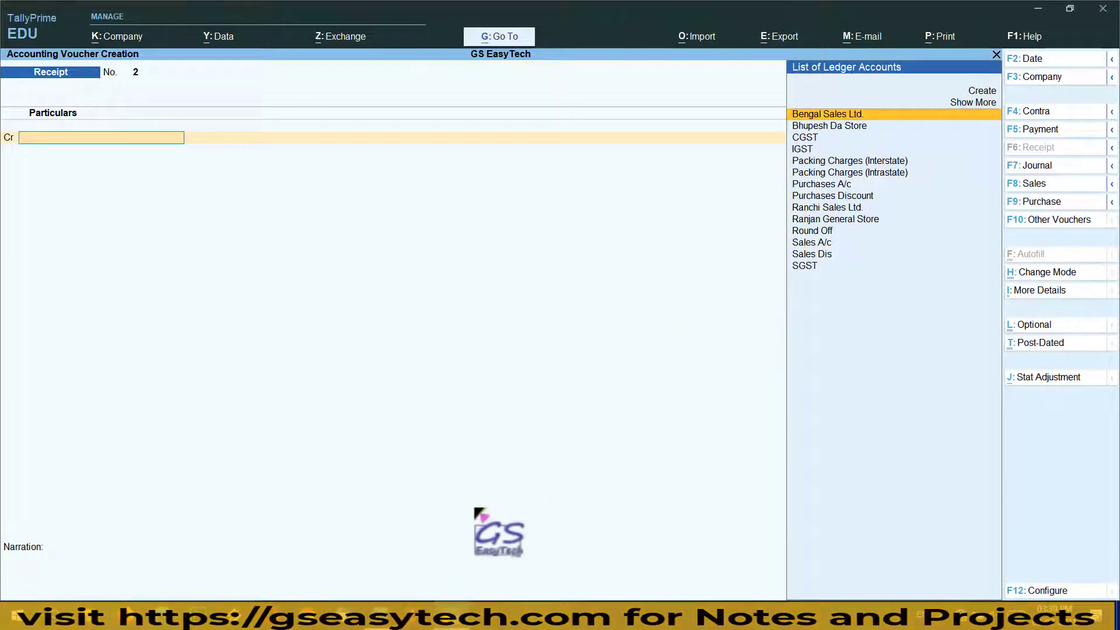
pyautogui.click(445, 616)
pyautogui.scroll(-4, 463, 384)
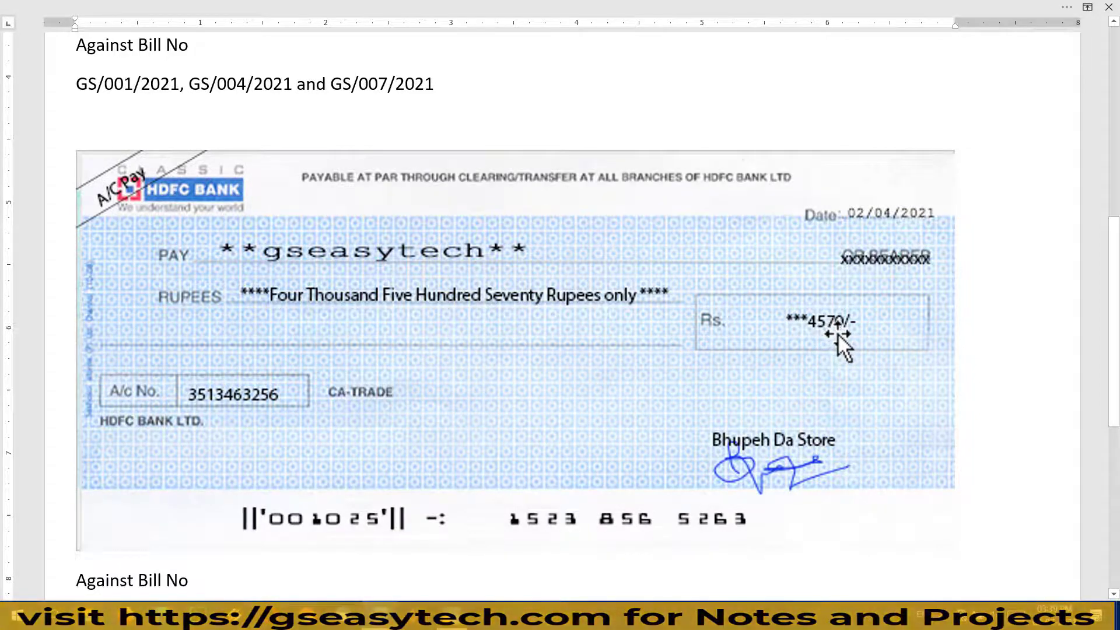
pyautogui.scroll(-2, 838, 336)
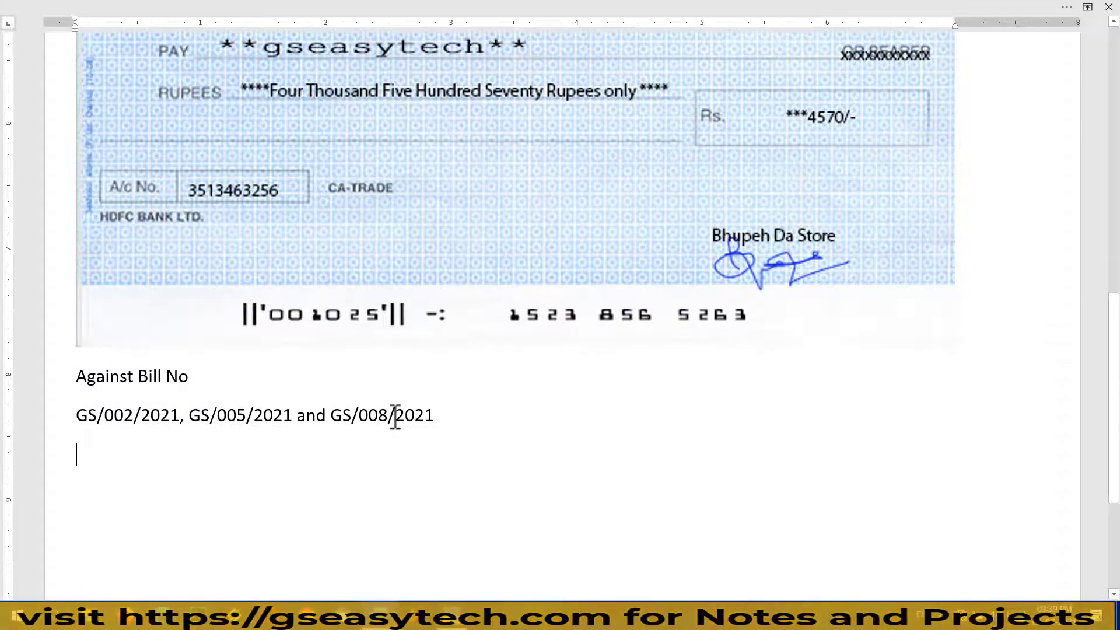
pyautogui.click(453, 617)
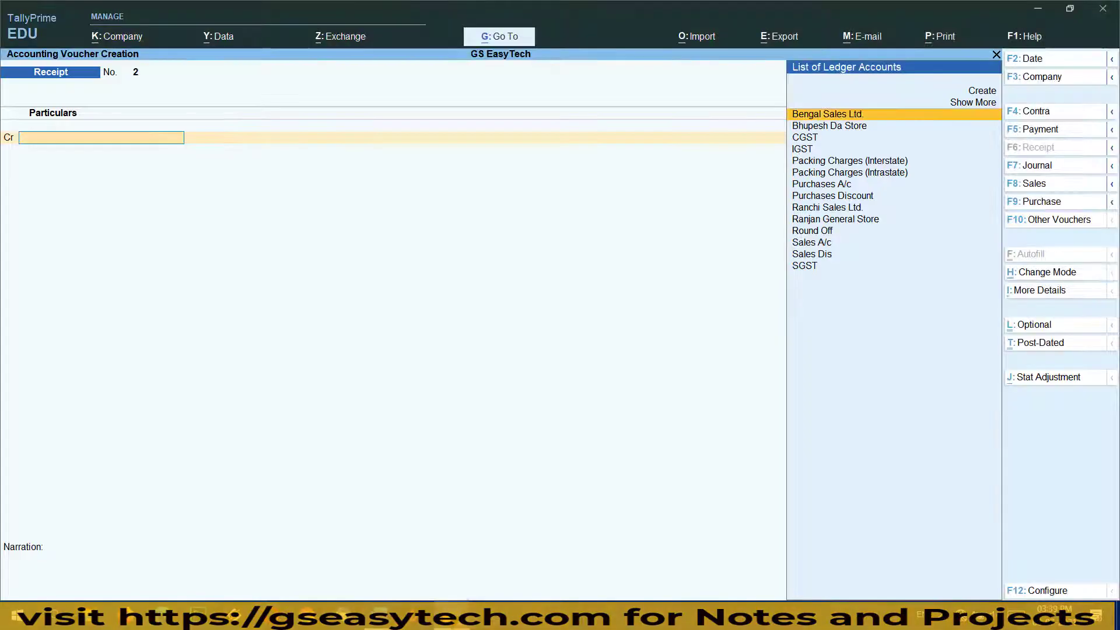
# Credit Bhupesh Da Store with 4,570 on the receipt
pyautogui.click(844, 129)
pyautogui.press('Return')
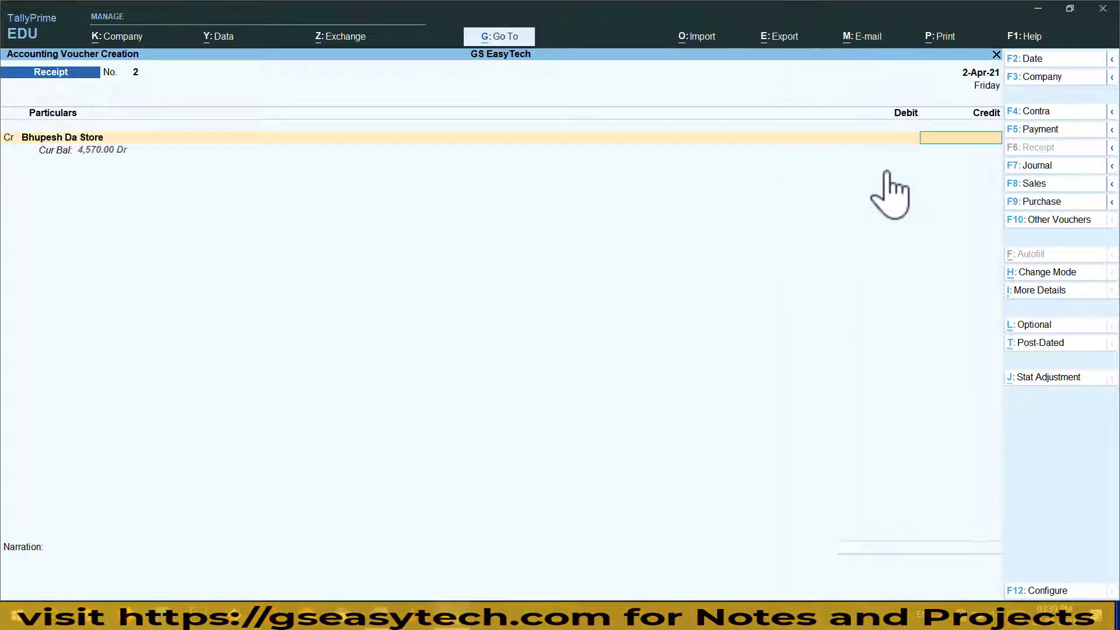
pyautogui.write('4570')
pyautogui.press('Return')
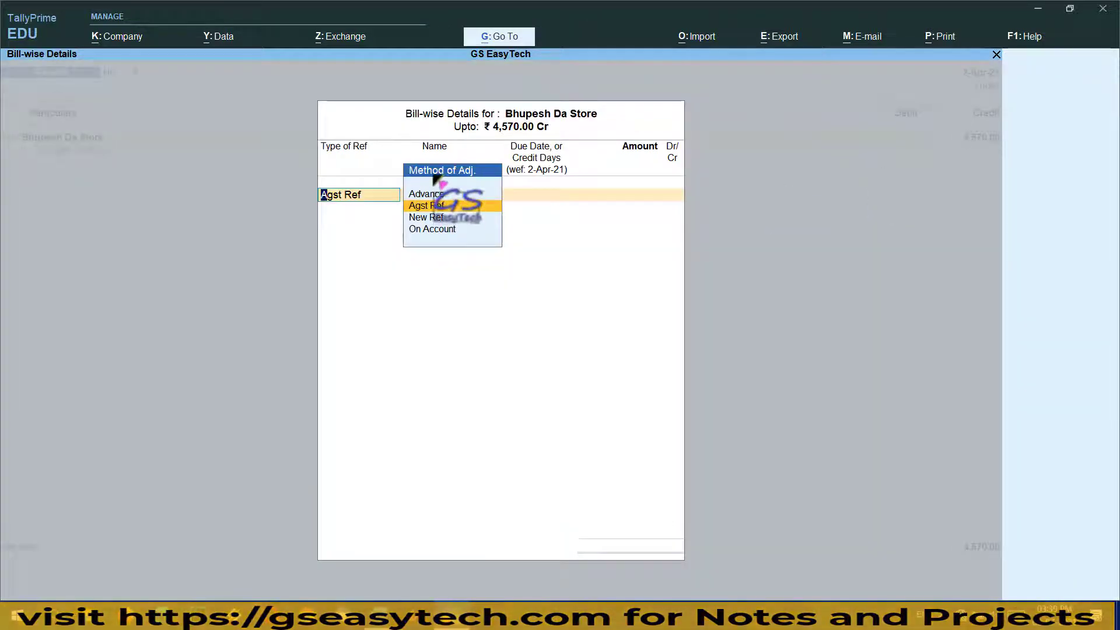
# Allocate the amount against pending bills GS/002/2021 (3,776.00), GS/005/2021 (271.00) and GS/008/2021
pyautogui.click(433, 207)
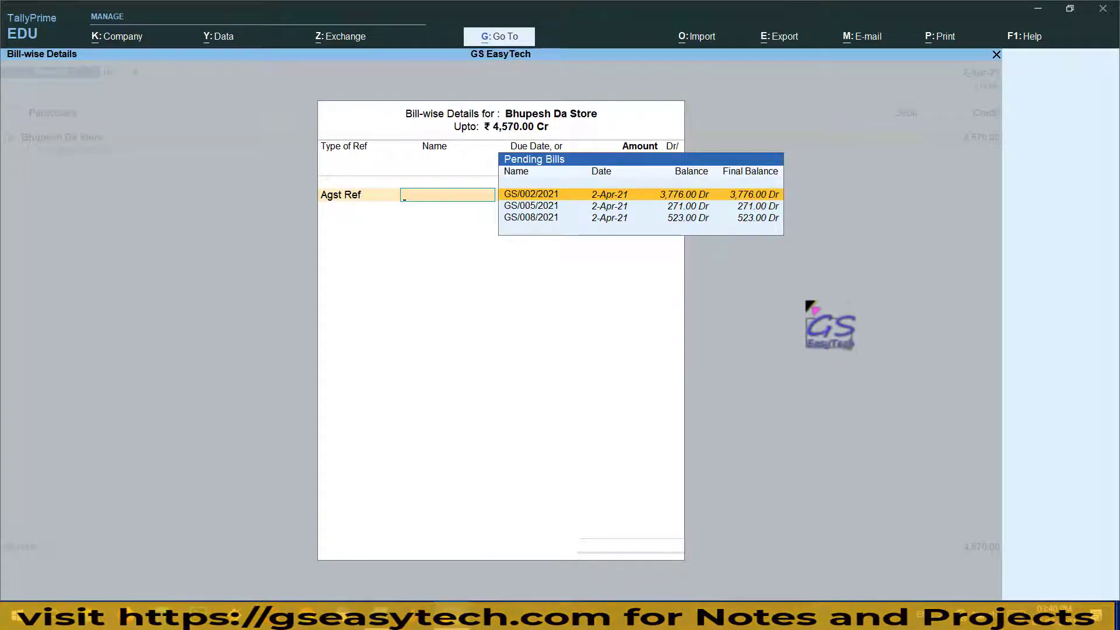
pyautogui.press('Return')
pyautogui.press('Return')
pyautogui.press('Return')
pyautogui.press('Return')
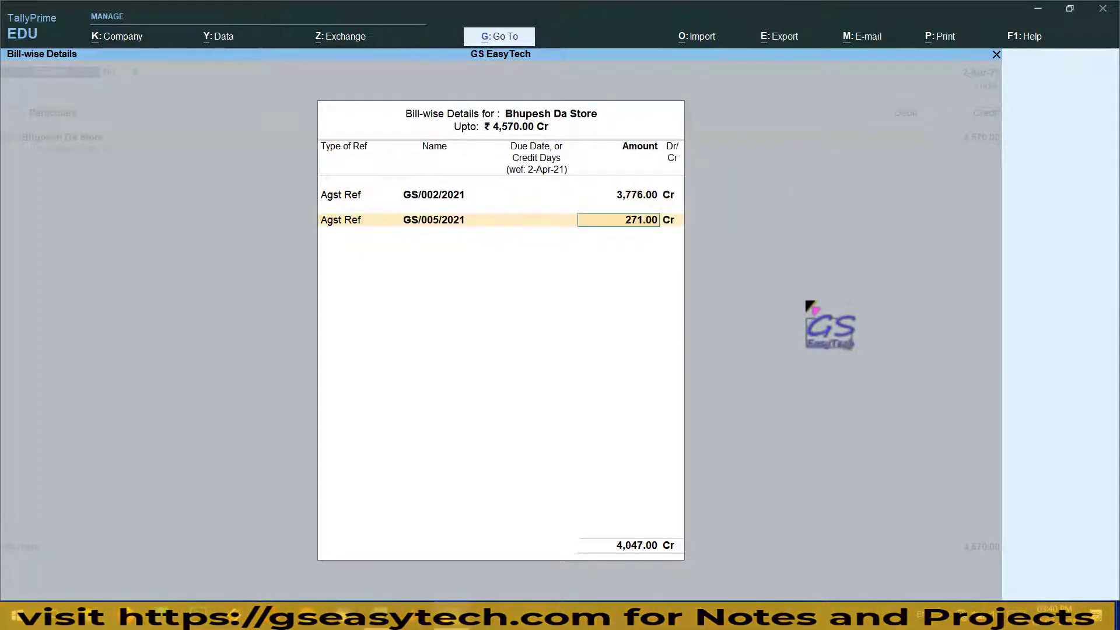
pyautogui.press('Return')
pyautogui.press('Return')
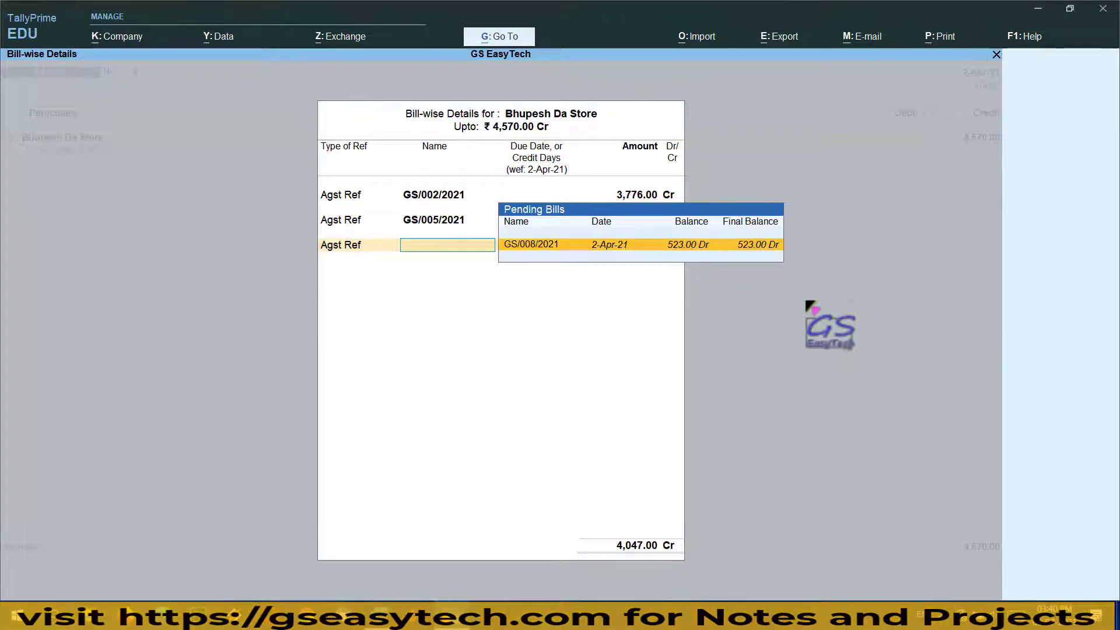
pyautogui.press('Return')
pyautogui.press('Return')
pyautogui.press('Return')
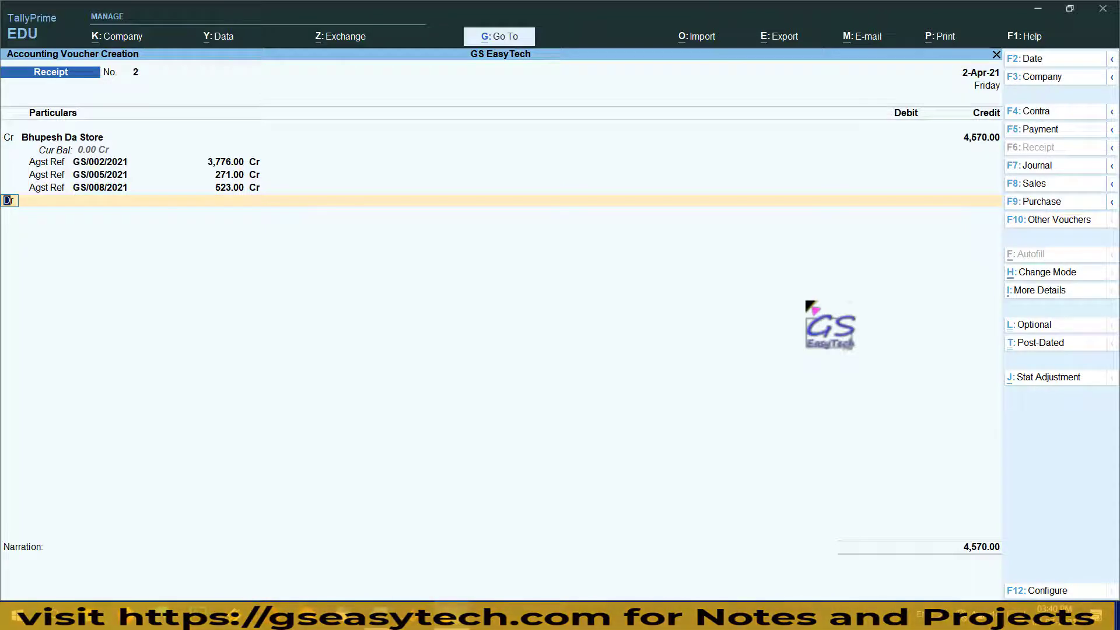
# Debit SBI with 4,570.00 as the receipt's bank ledger
pyautogui.press('Return')
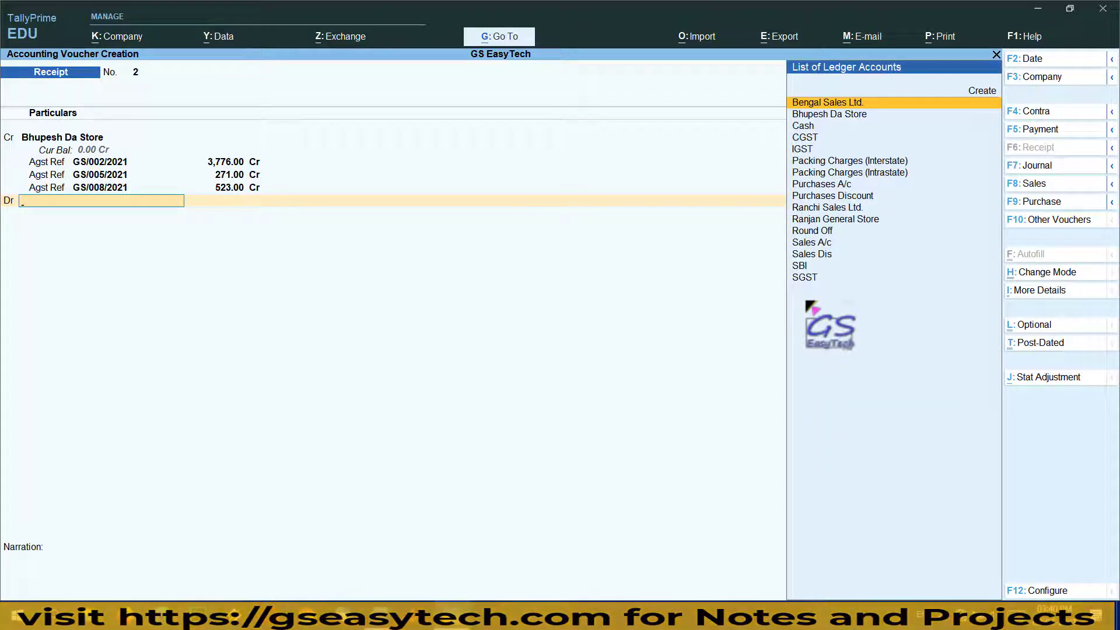
pyautogui.press('Down')
pyautogui.press('Down')
pyautogui.press('Down')
pyautogui.press('Down')
pyautogui.press('Down')
pyautogui.press('Down')
pyautogui.press('Down')
pyautogui.press('Down')
pyautogui.press('Down')
pyautogui.press('Down')
pyautogui.press('Down')
pyautogui.press('Down')
pyautogui.press('Down')
pyautogui.press('Down')
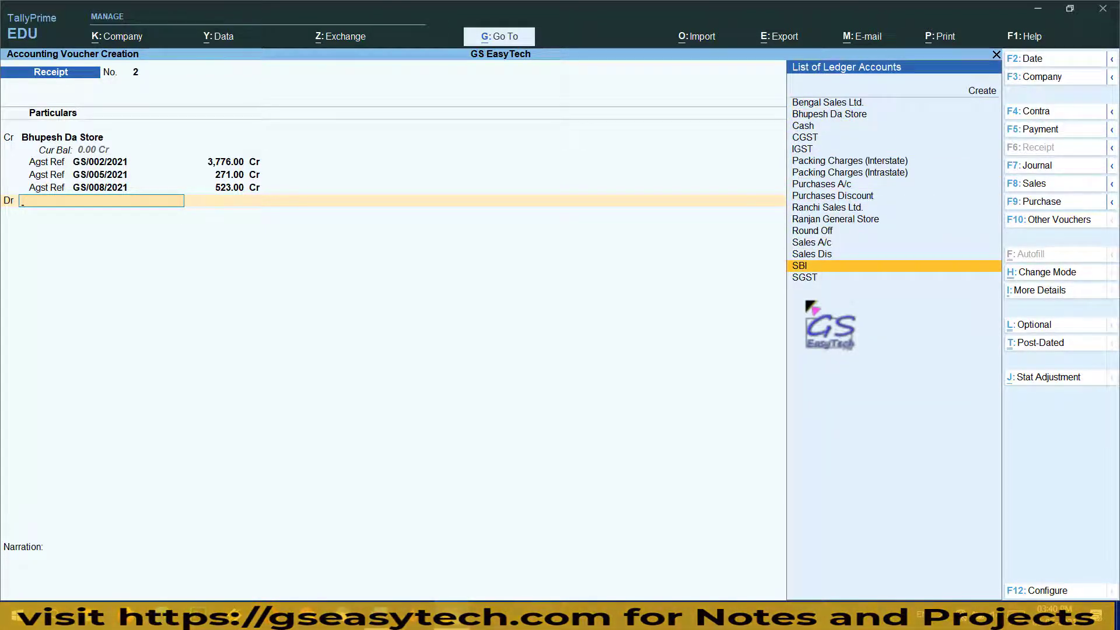
pyautogui.press('Return')
pyautogui.press('Return')
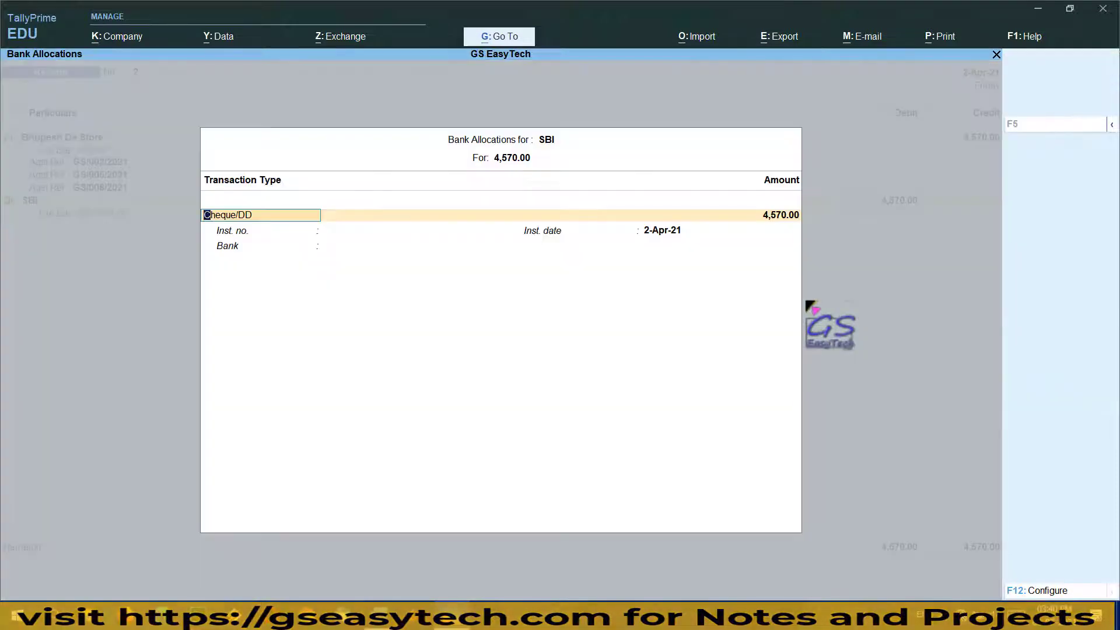
pyautogui.press('Return')
pyautogui.press('Return')
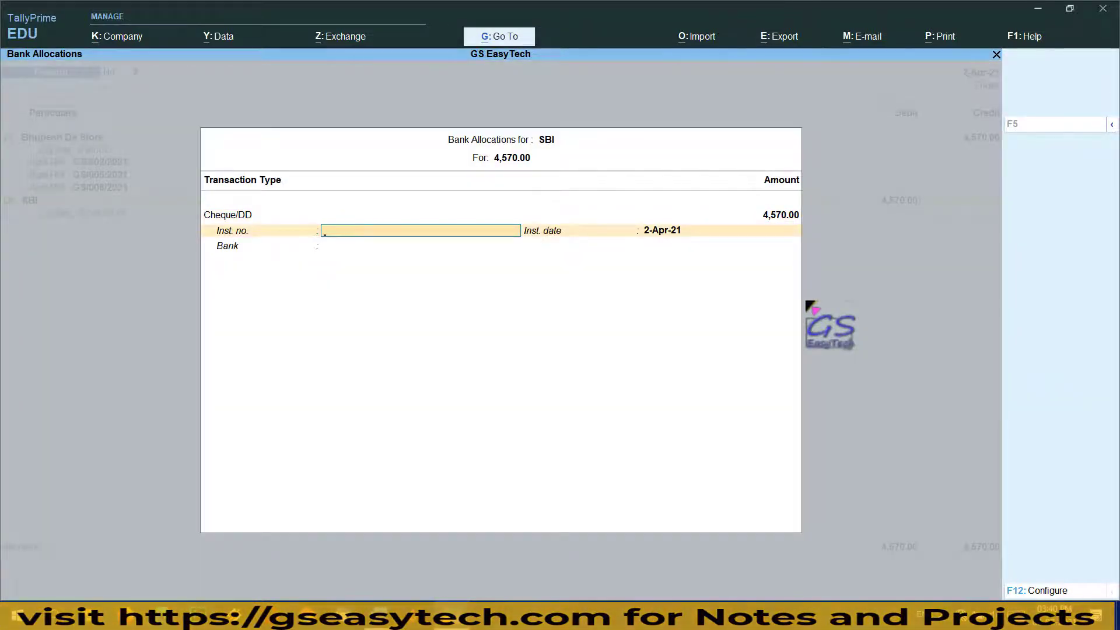
# Record cheque number 001025 dated 2-Apr-21 in SBI's bank allocation
pyautogui.hotkey('alt', 'Tab')
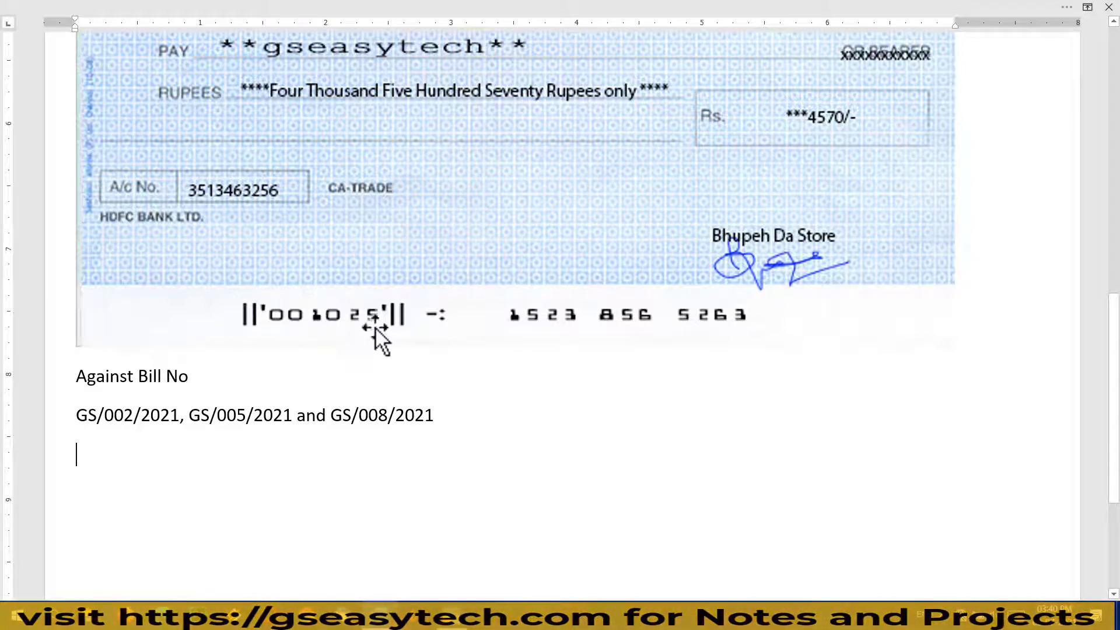
pyautogui.hotkey('alt', 'Tab')
pyautogui.write('0')
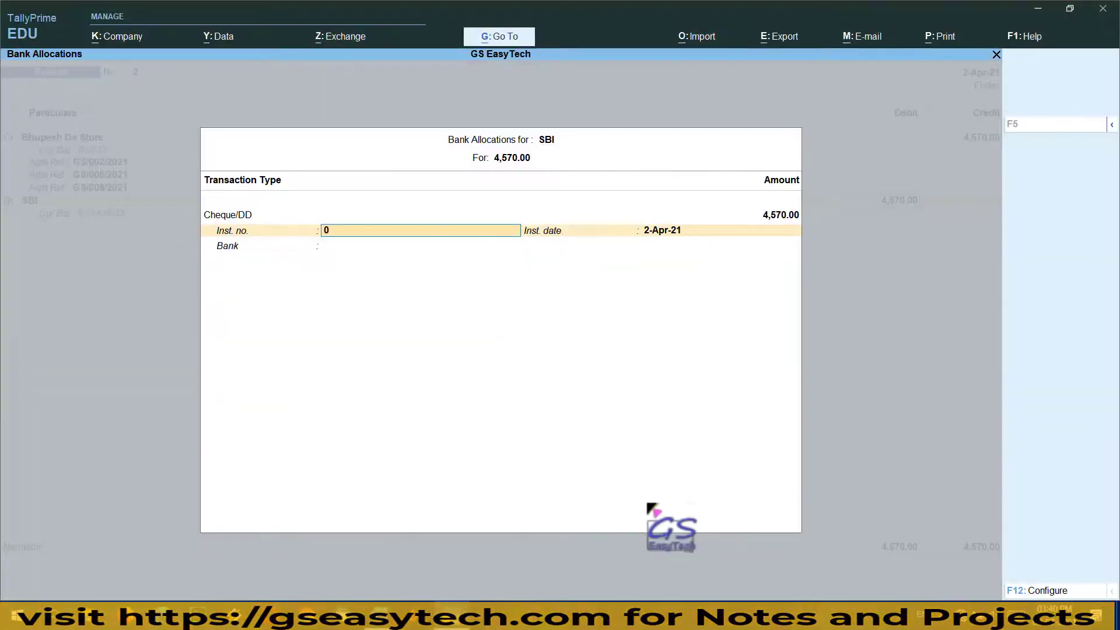
pyautogui.write('01025')
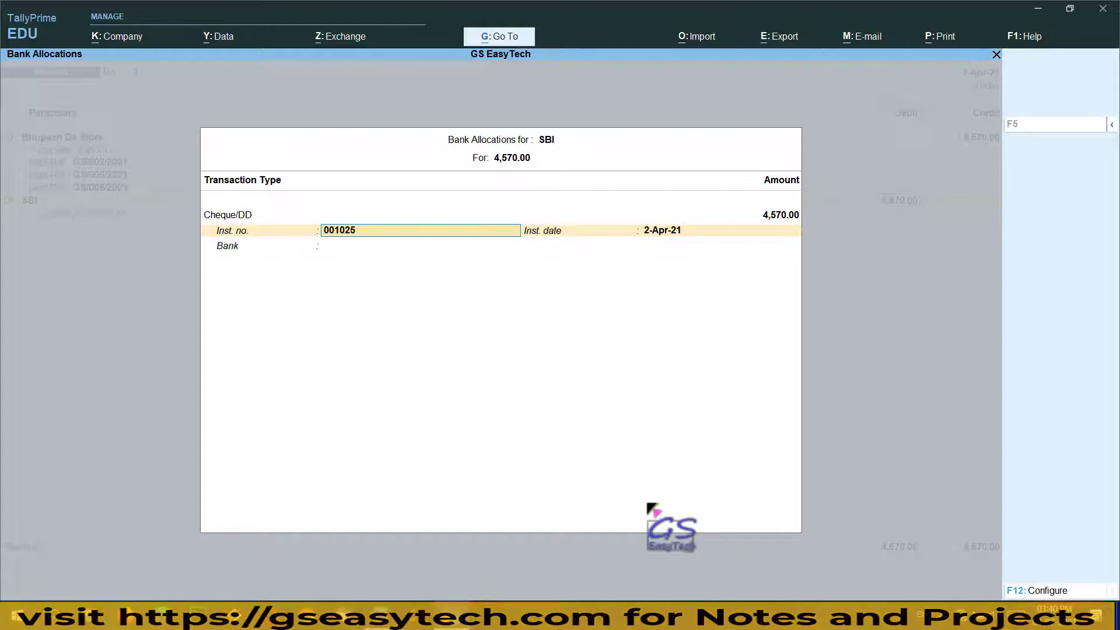
pyautogui.press('Return')
pyautogui.press('Return')
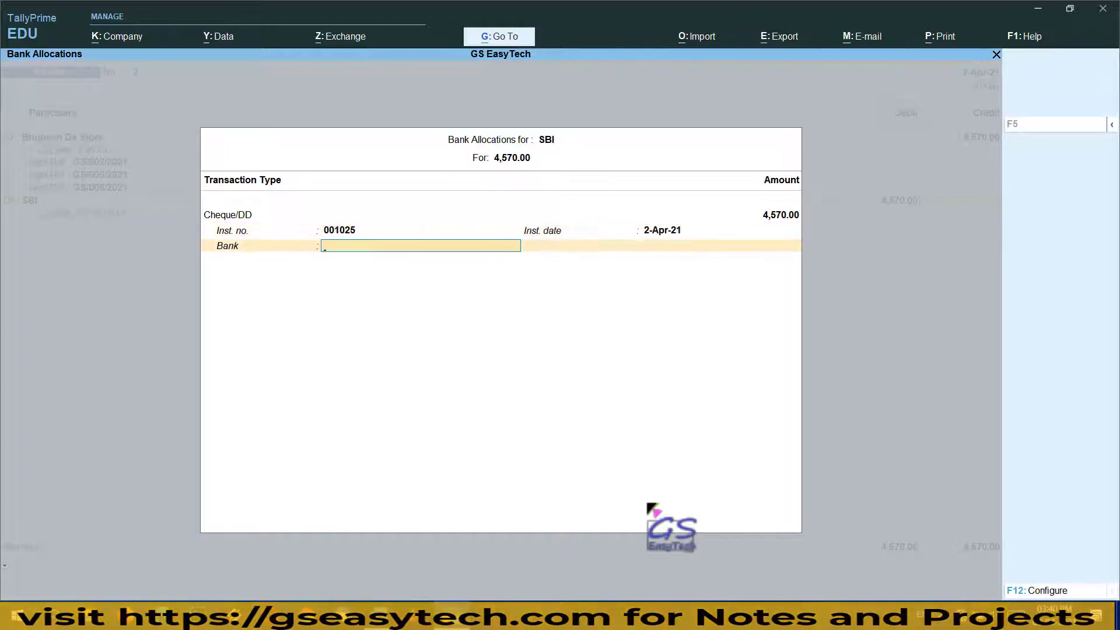
pyautogui.press('Return')
pyautogui.press('Return')
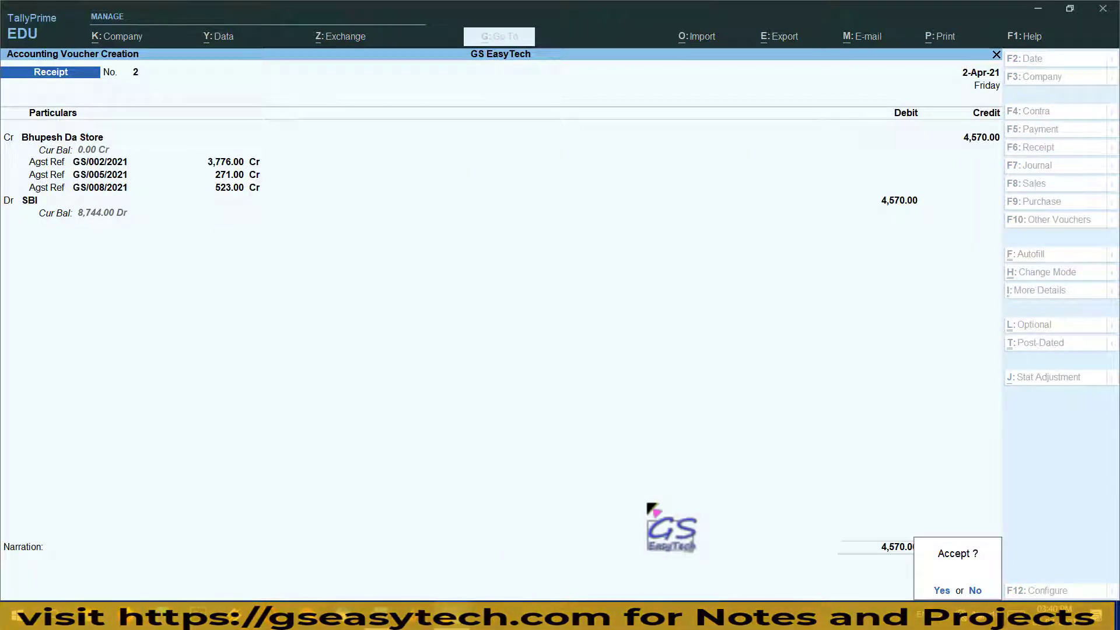
# Save Receipt No. 2 and begin creating a new credit ledger in Receipt No. 3
pyautogui.press('Return')
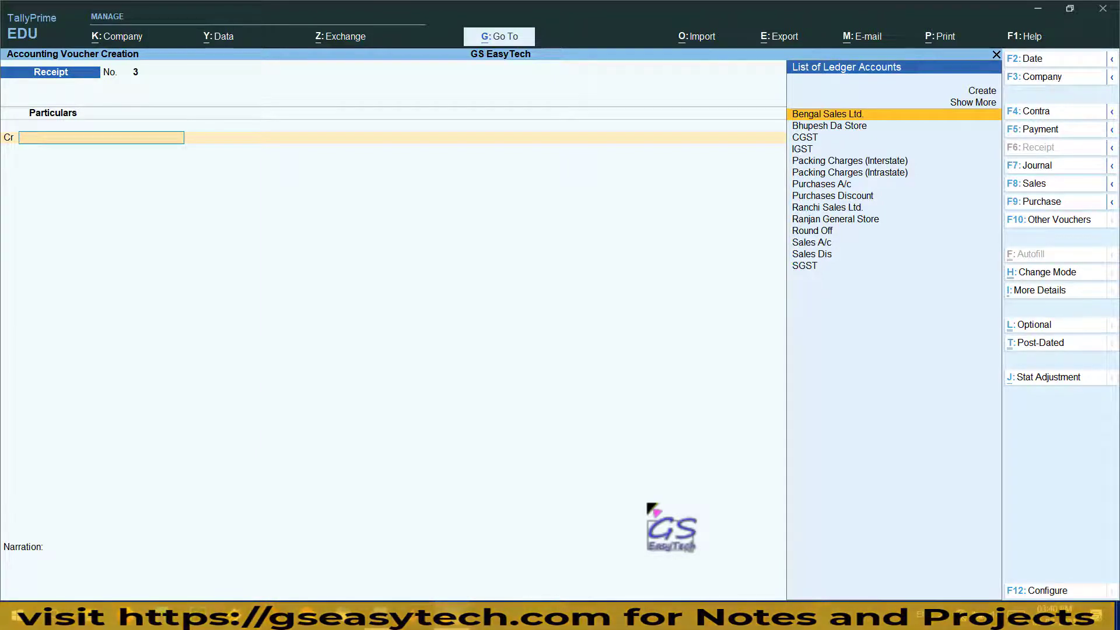
pyautogui.press('Up')
pyautogui.press('Up')
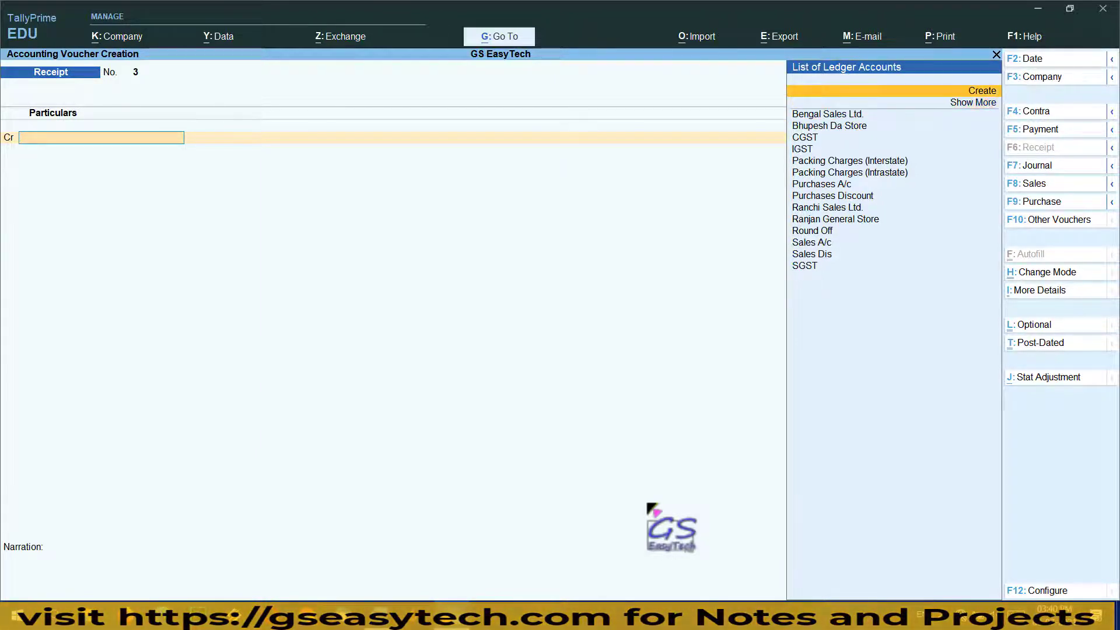
pyautogui.press('Return')
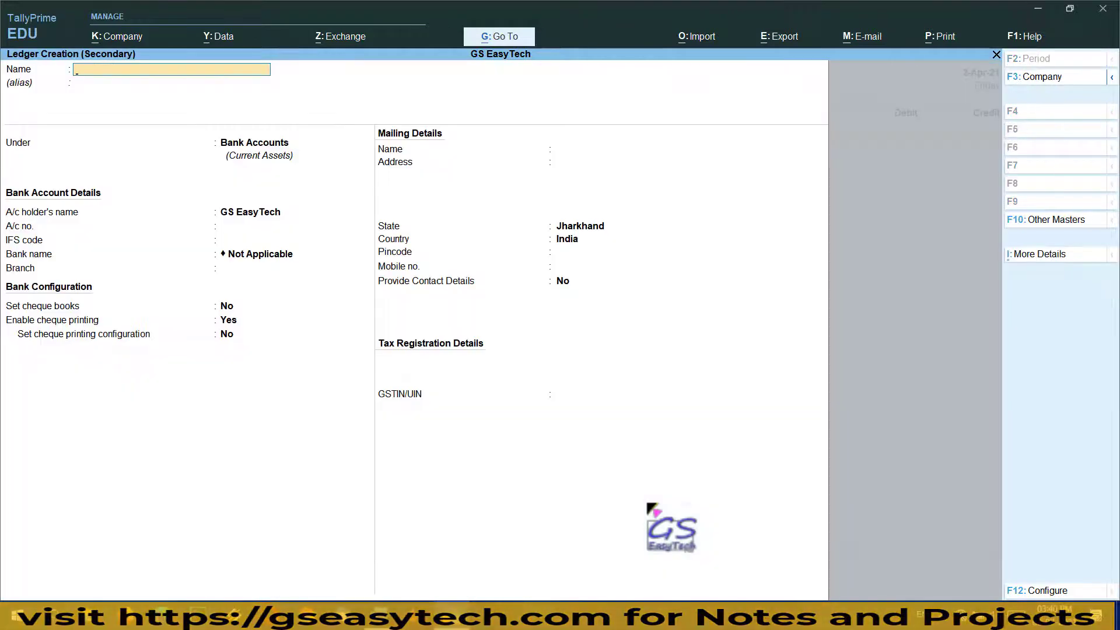
# Create the 'Capital A/c' ledger under Capital Account with Regular registration type
pyautogui.write('Capital A/c')
pyautogui.press('Return')
pyautogui.press('Return')
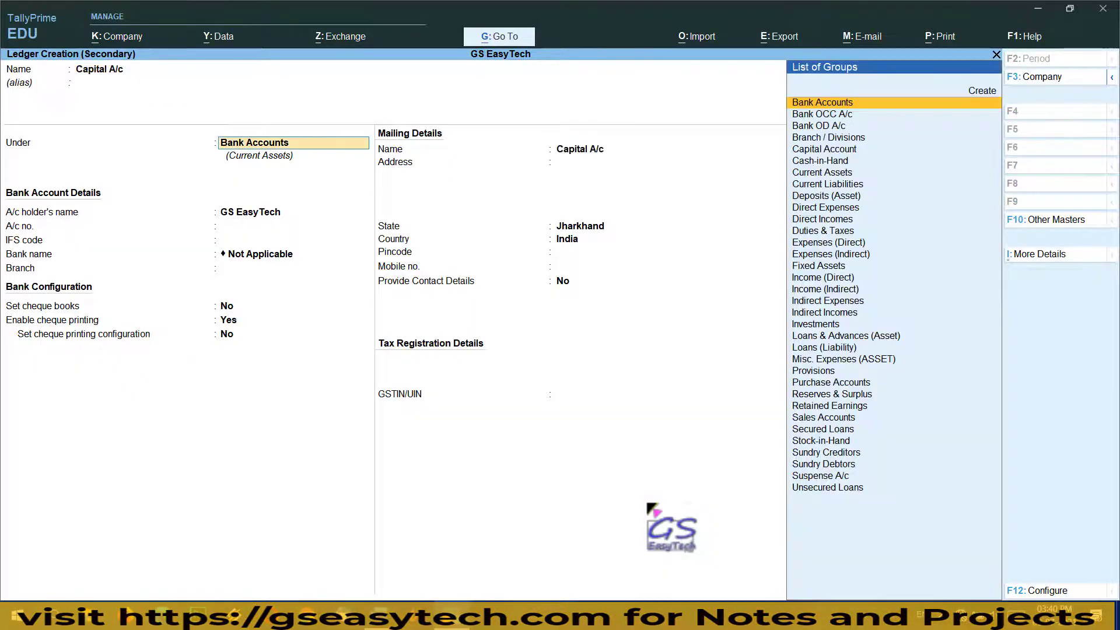
pyautogui.write('C')
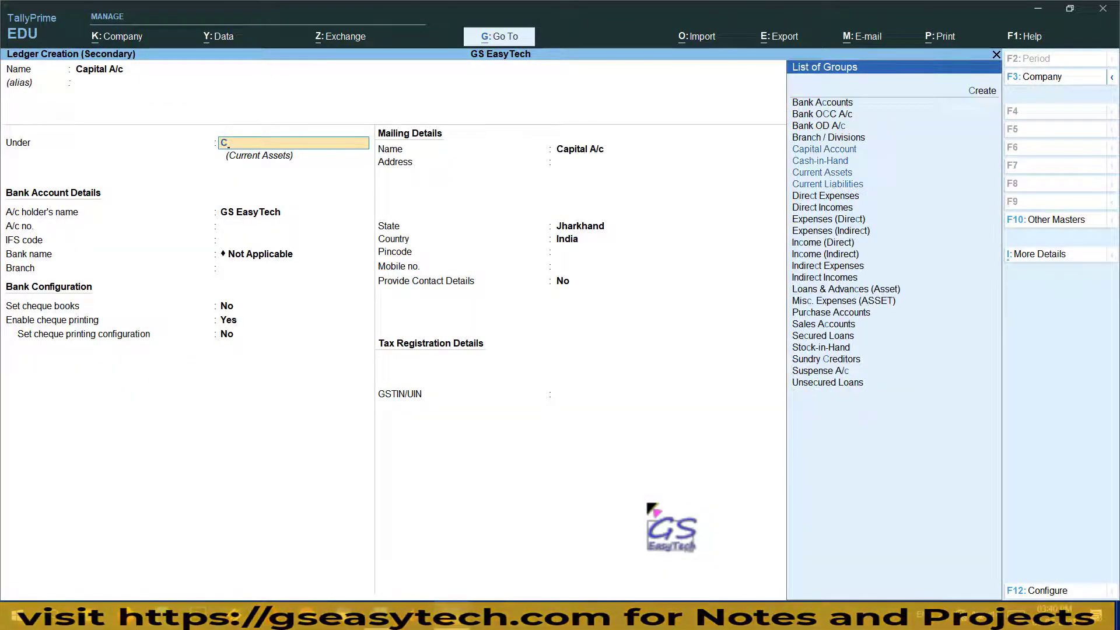
pyautogui.write('ap')
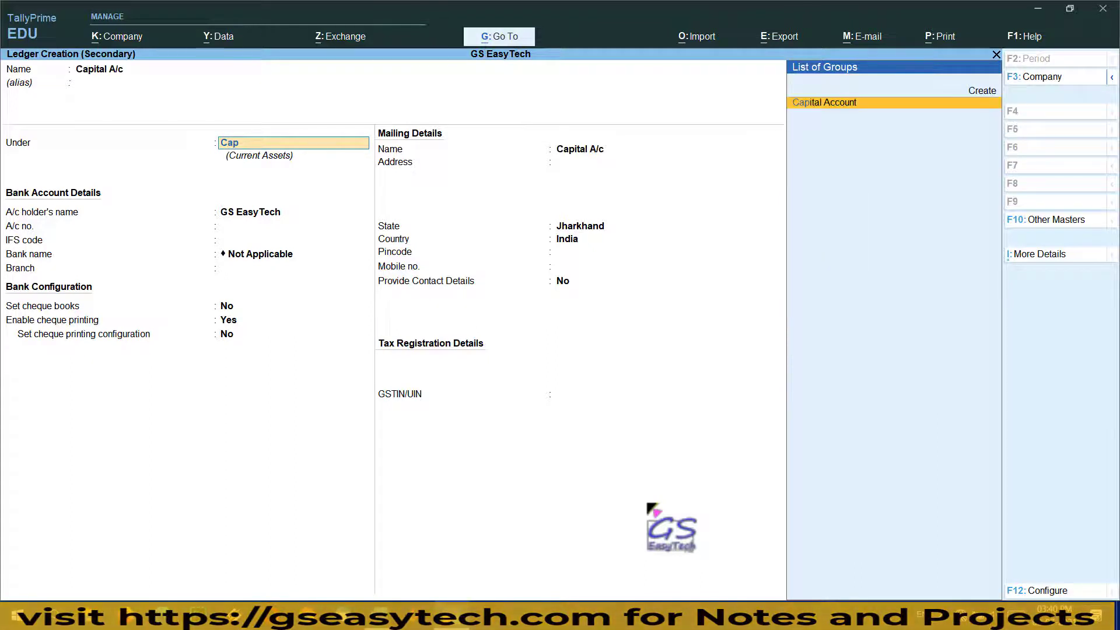
pyautogui.press('Return')
pyautogui.press('Return')
pyautogui.press('Return')
pyautogui.press('Return')
pyautogui.press('Return')
pyautogui.press('Return')
pyautogui.press('Return')
pyautogui.press('Return')
pyautogui.press('Return')
pyautogui.press('Return')
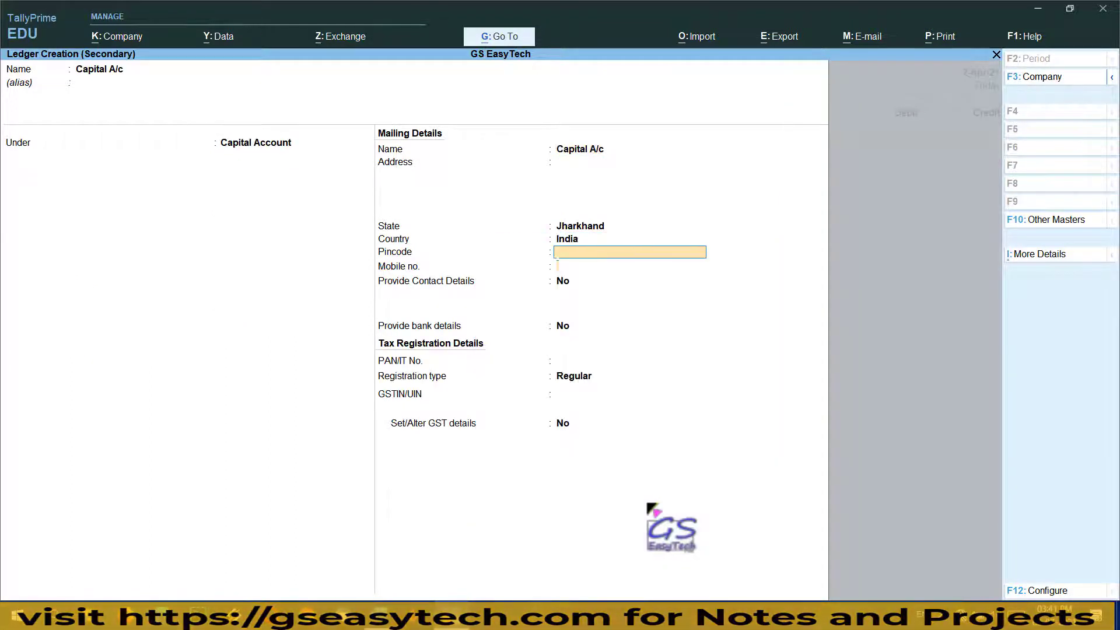
pyautogui.press('Return')
pyautogui.press('Return')
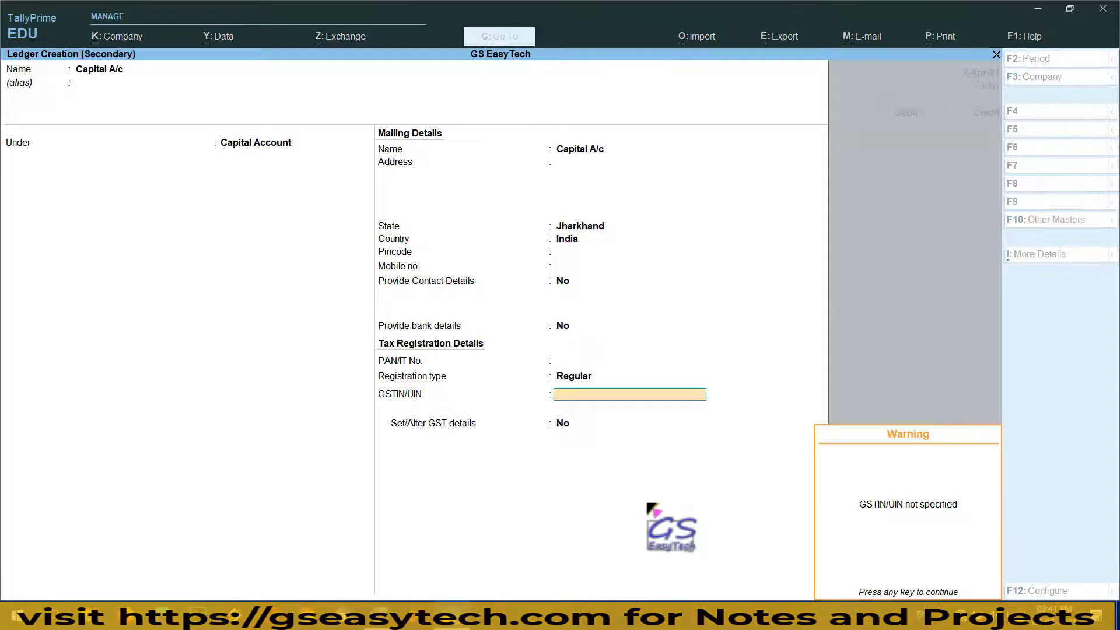
pyautogui.press('Return')
pyautogui.press('Return')
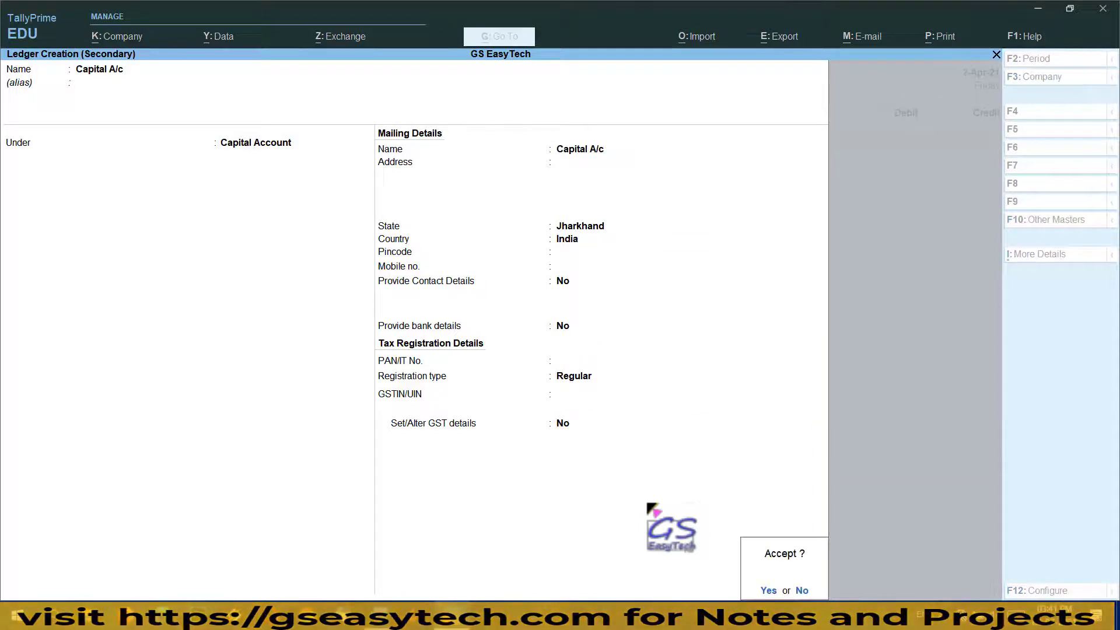
pyautogui.press('Return')
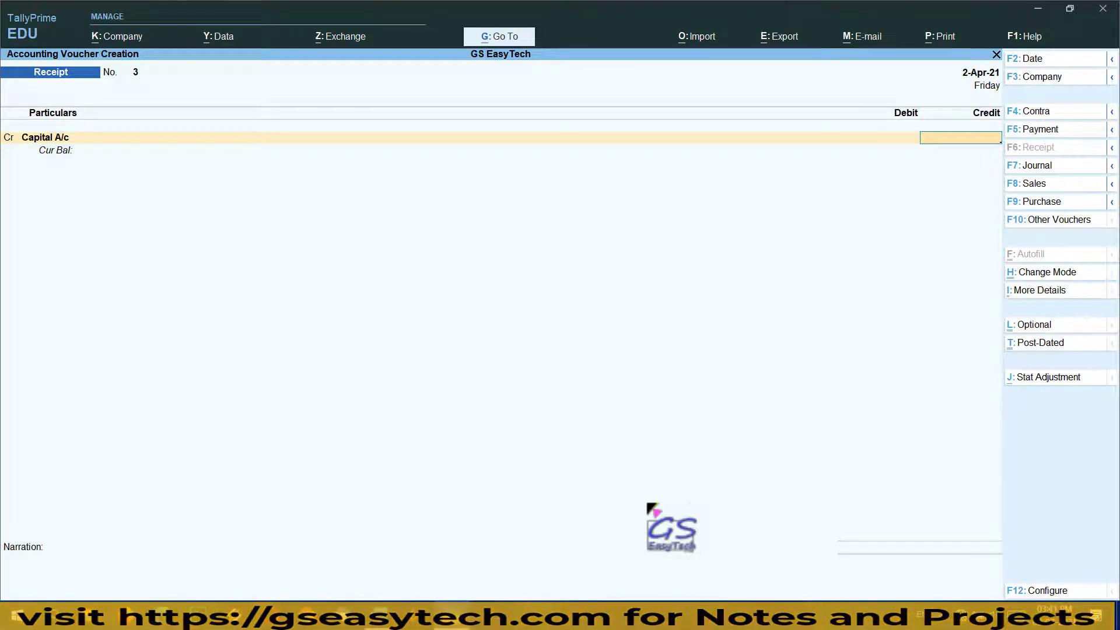
# Credit Capital A/c 50,000 and debit Cash 50,000.00, leaving the narration blank
pyautogui.write('50000')
pyautogui.press('Return')
pyautogui.press('Return')
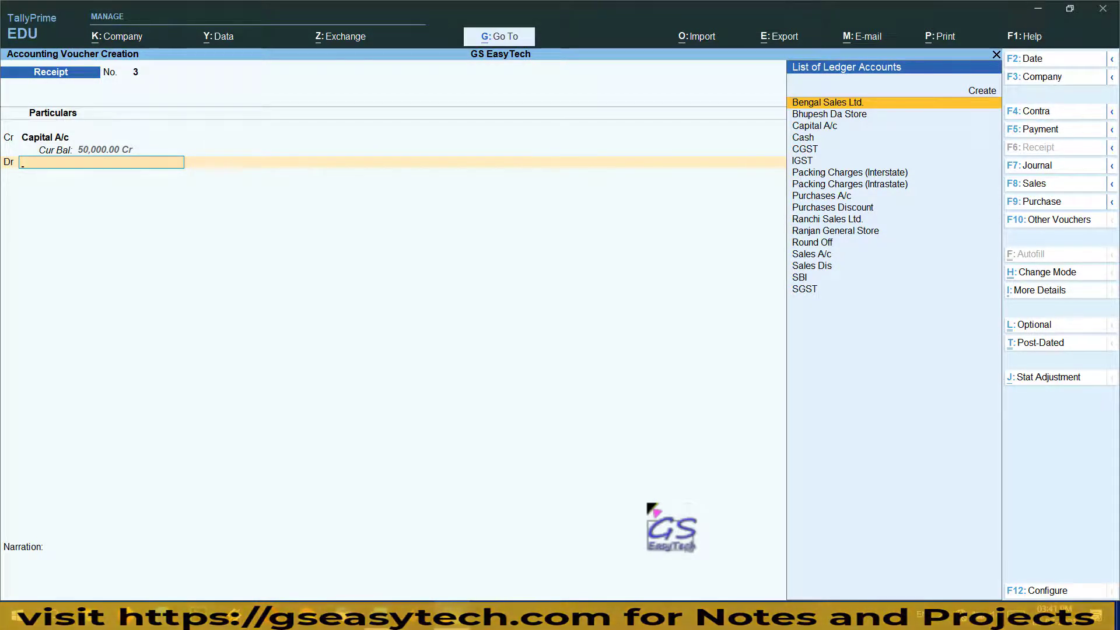
pyautogui.press('Down')
pyautogui.press('Down')
pyautogui.press('Down')
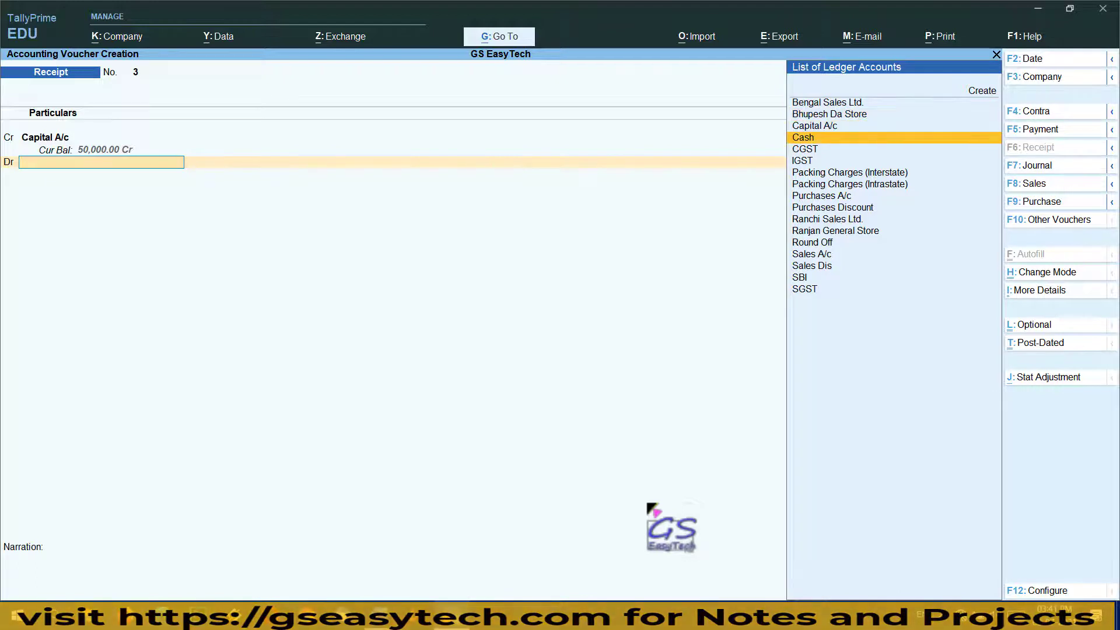
pyautogui.press('Return')
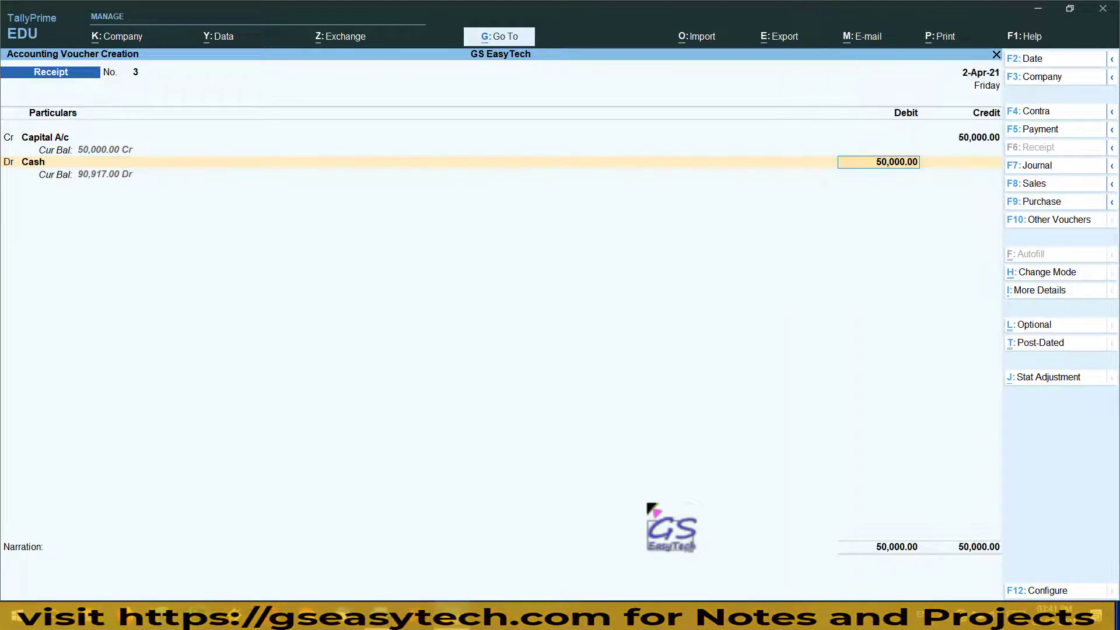
pyautogui.press('Return')
pyautogui.press('Return')
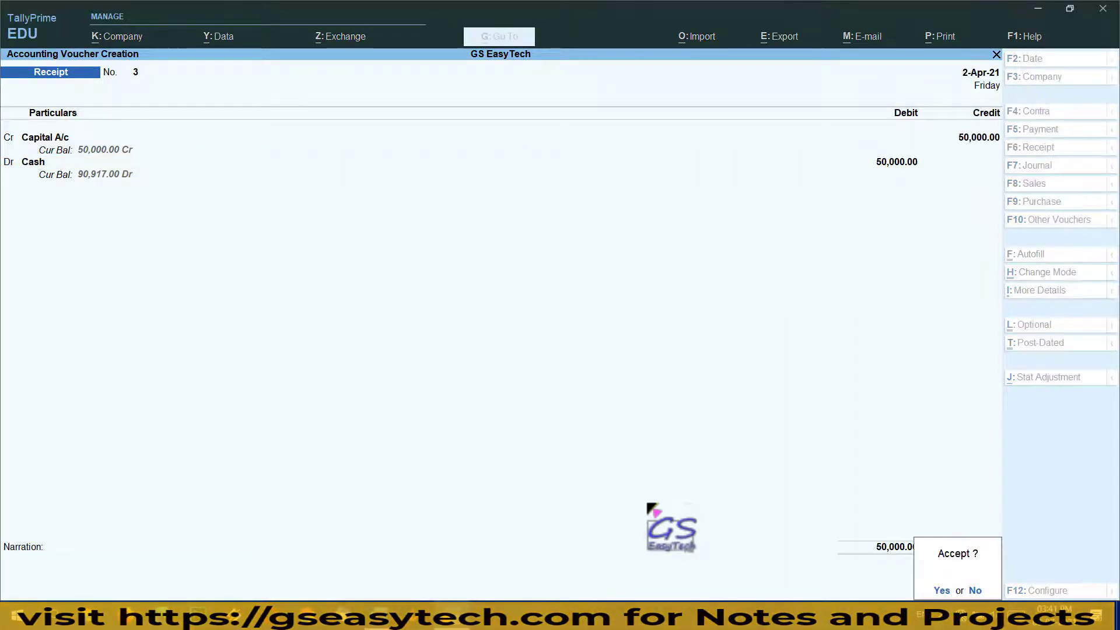
pyautogui.press('Return')
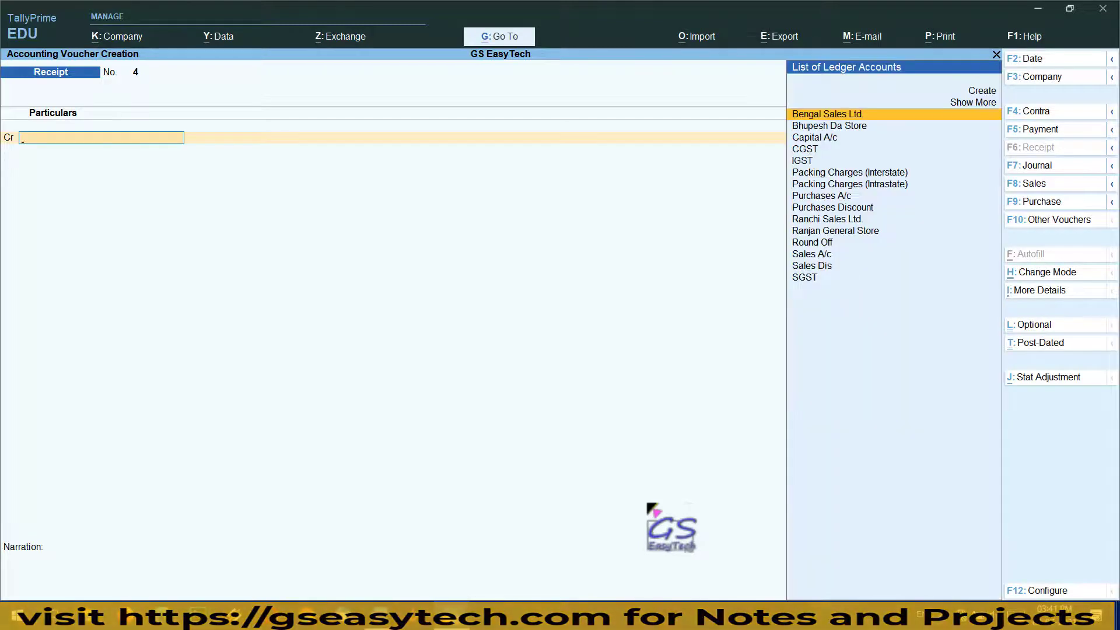